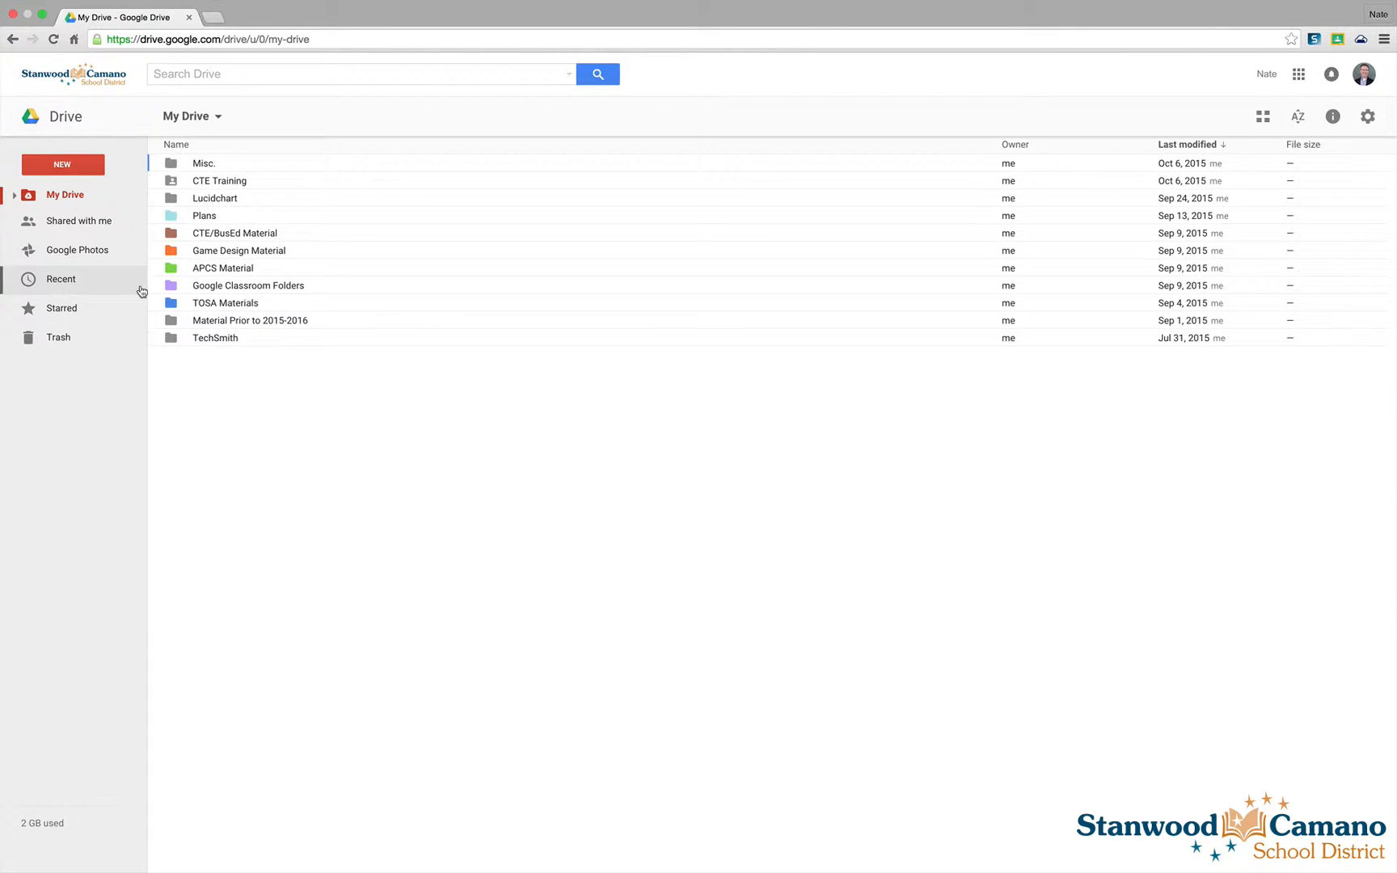
# - Create a new blank Google Form from My Drive
pyautogui.click(63, 168)
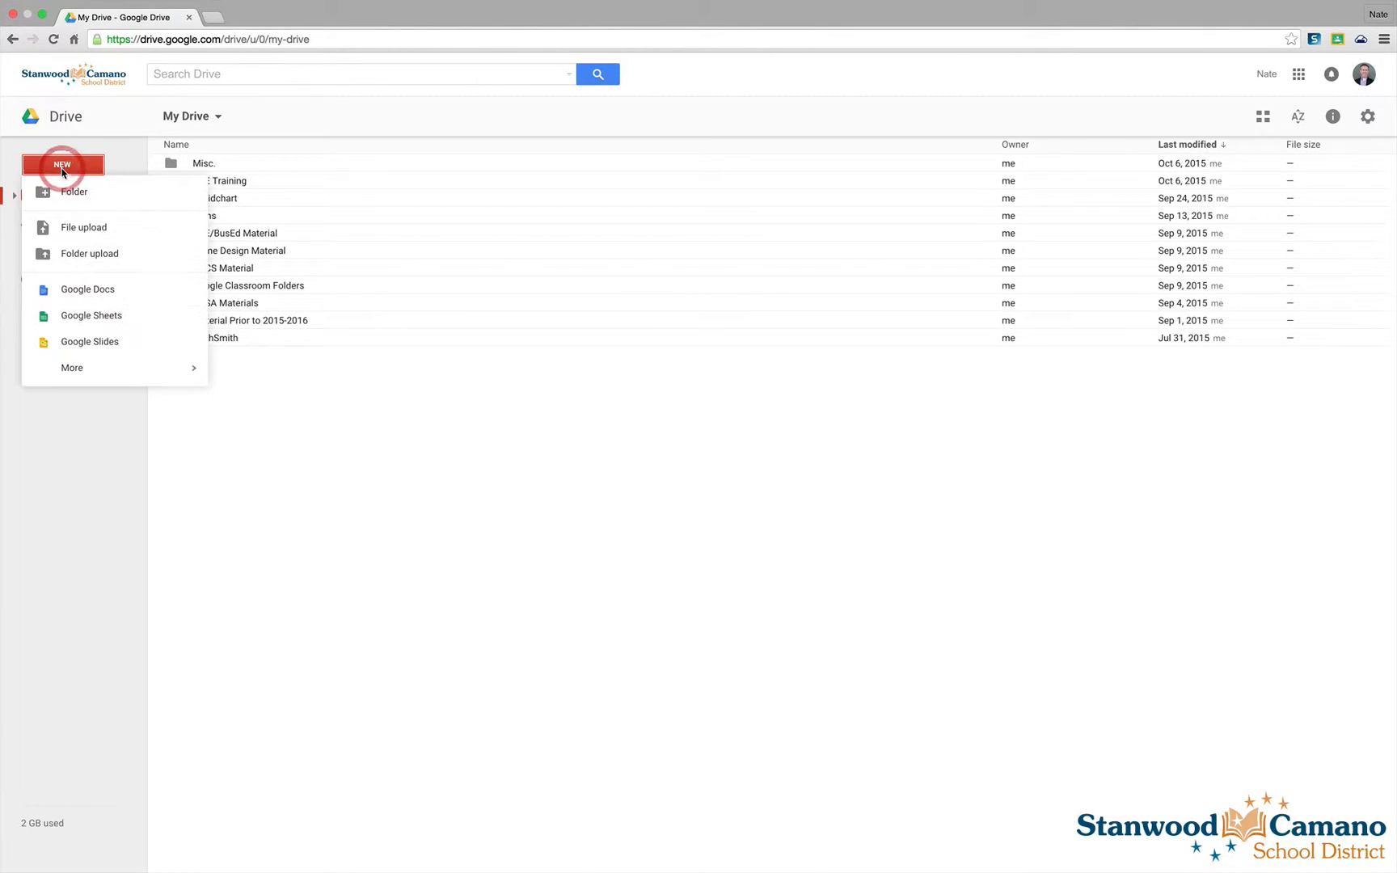
pyautogui.moveTo(84, 370)
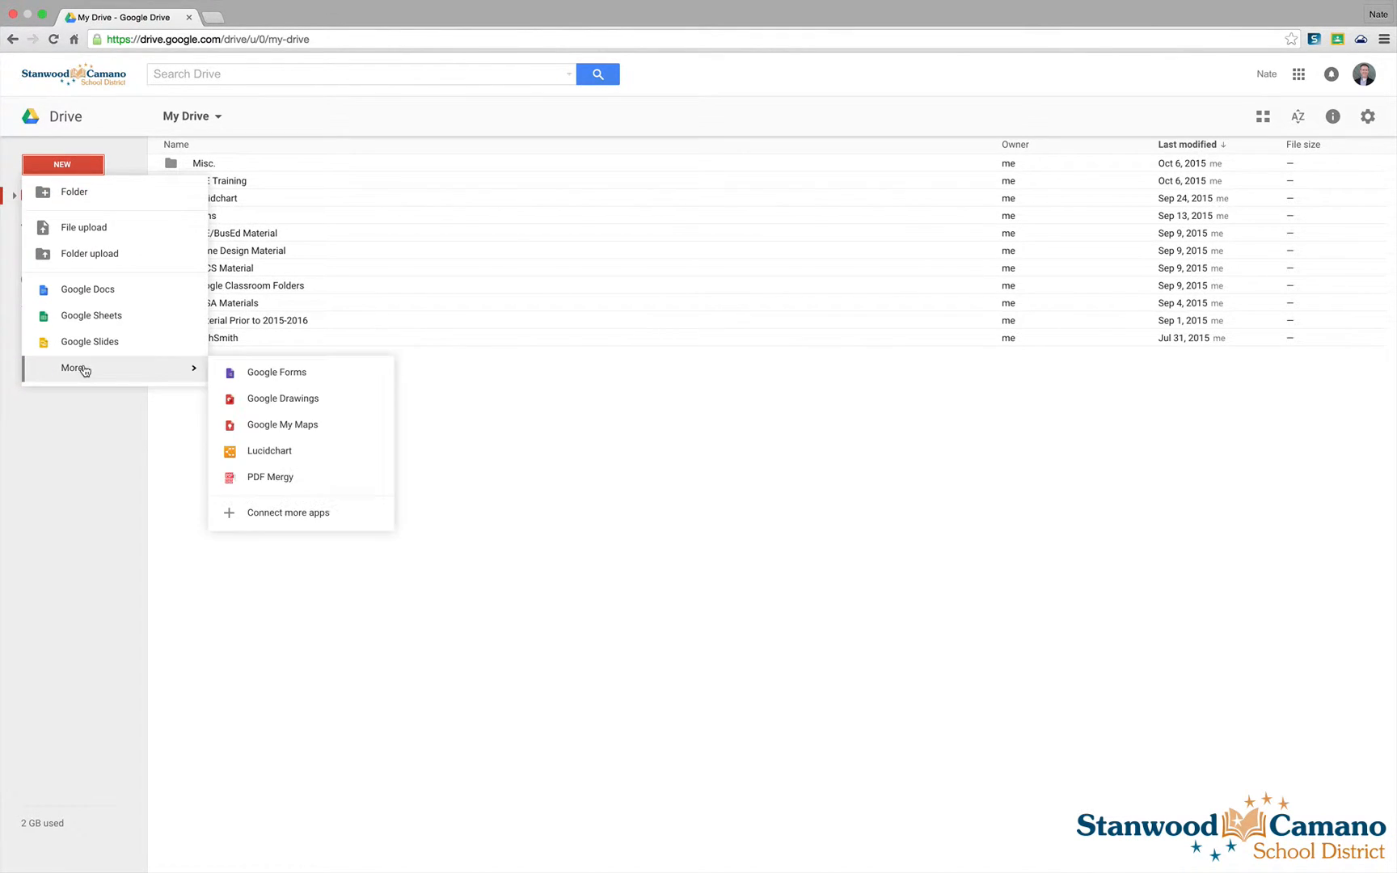
pyautogui.click(250, 376)
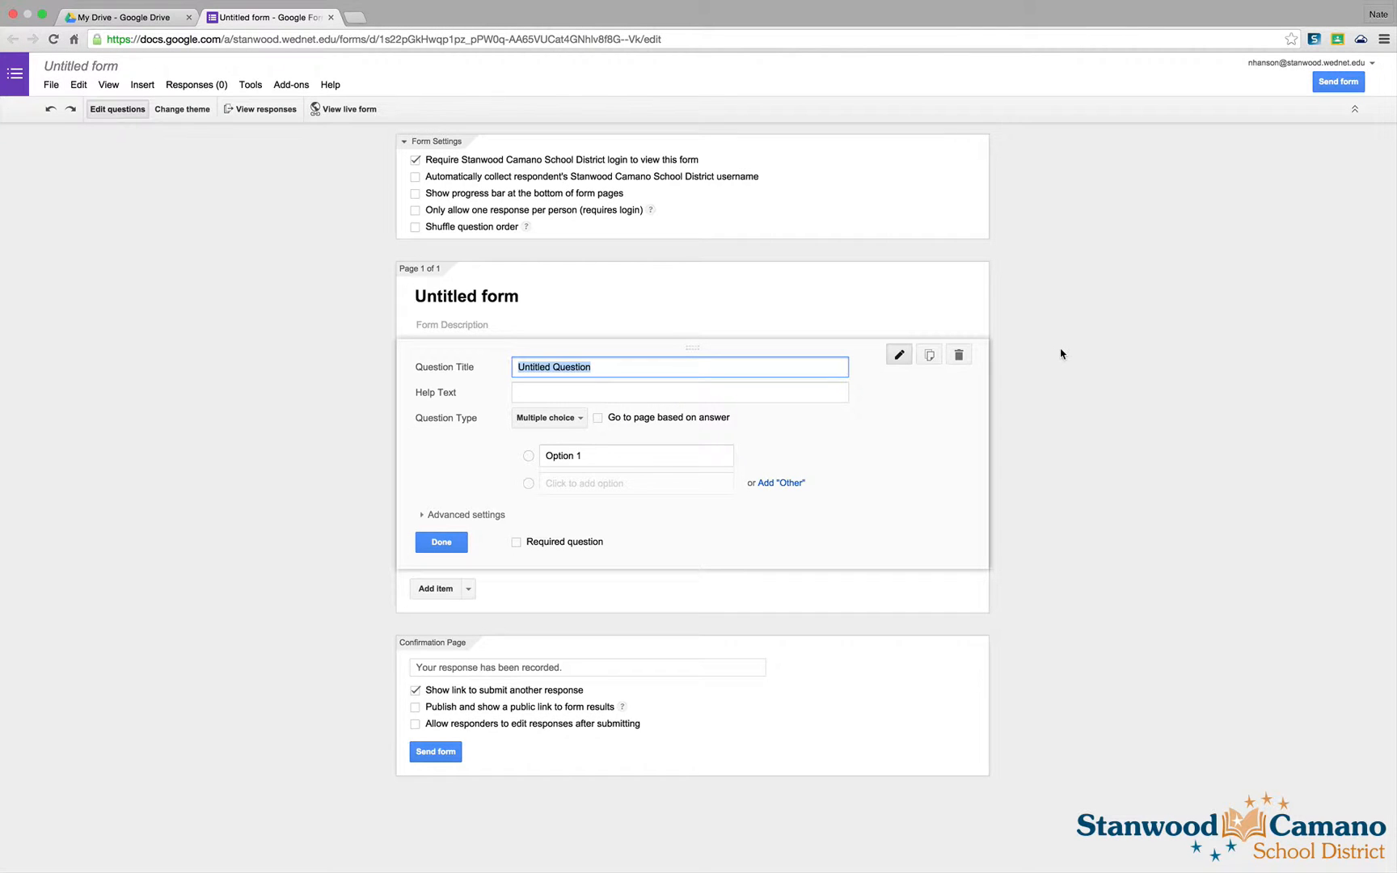
# - Title the form "Computer Science Quiz" and enter the description "This quiz is based on chapters 1 - 3."
pyautogui.click(516, 296)
pyautogui.moveTo(518, 296); pyautogui.dragTo(362, 289)
pyautogui.write('Co')
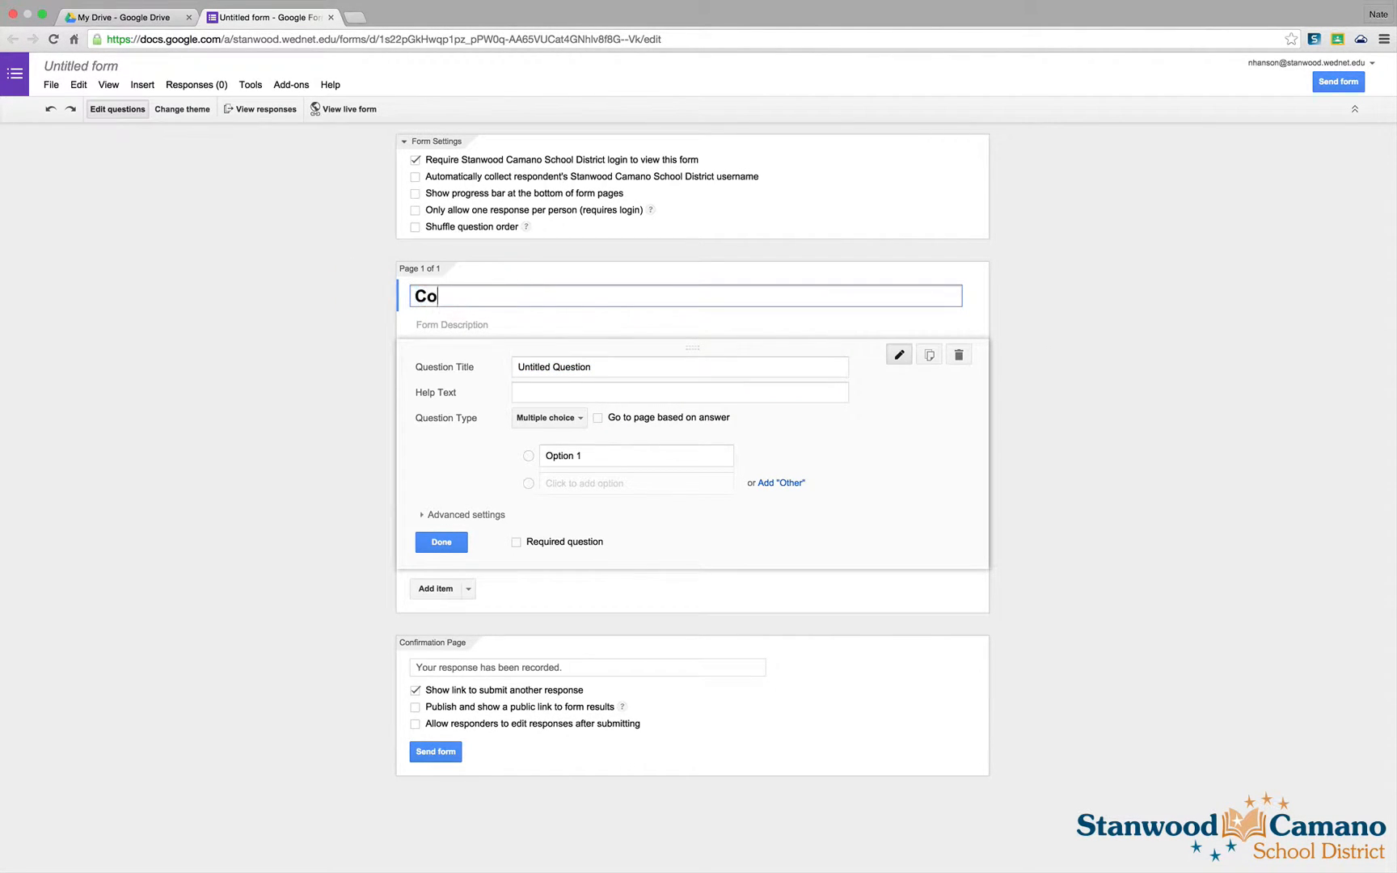
pyautogui.write('mputer Science ')
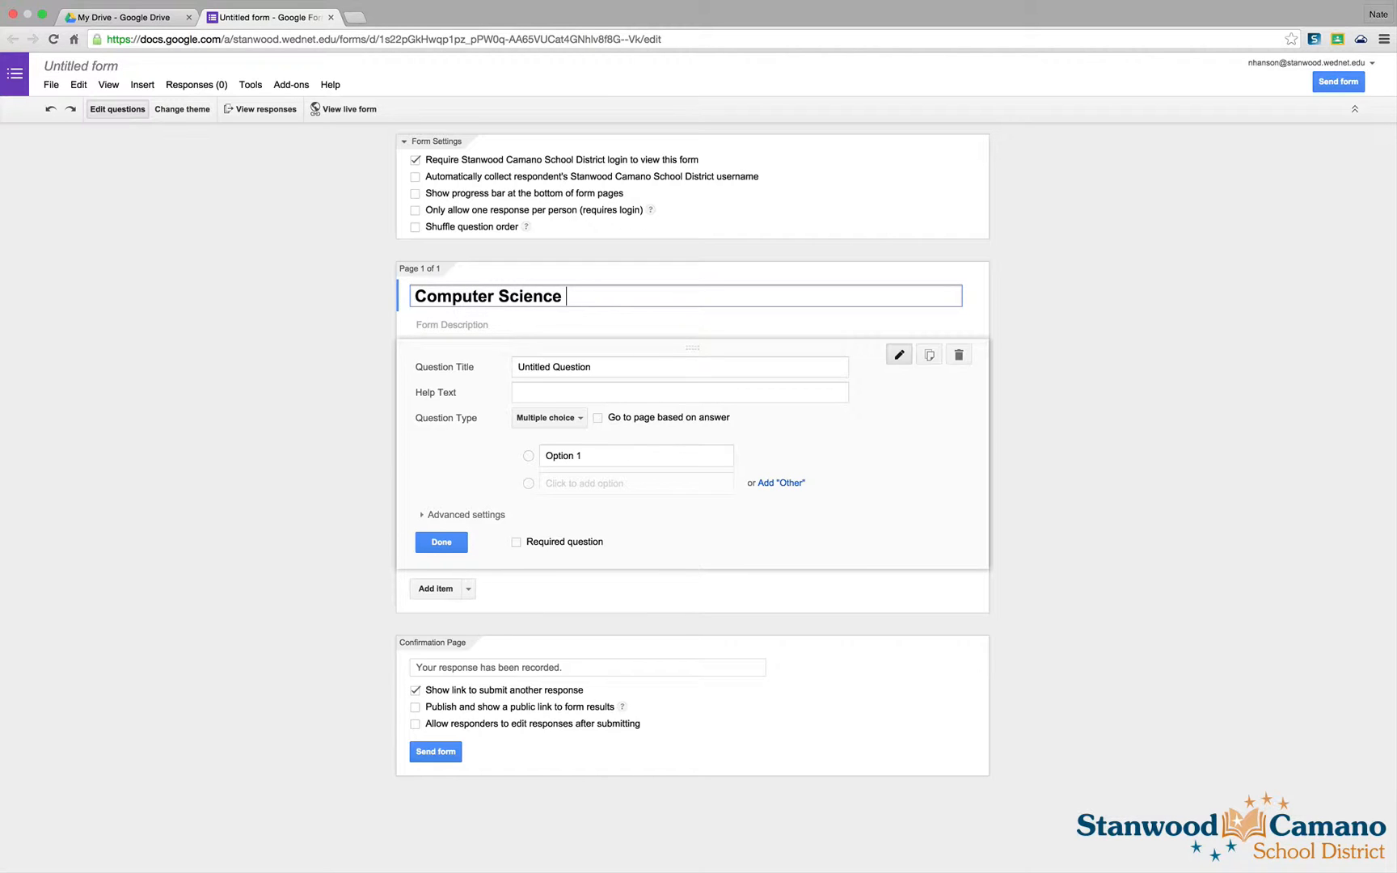
pyautogui.write('Quiz')
pyautogui.click(445, 325)
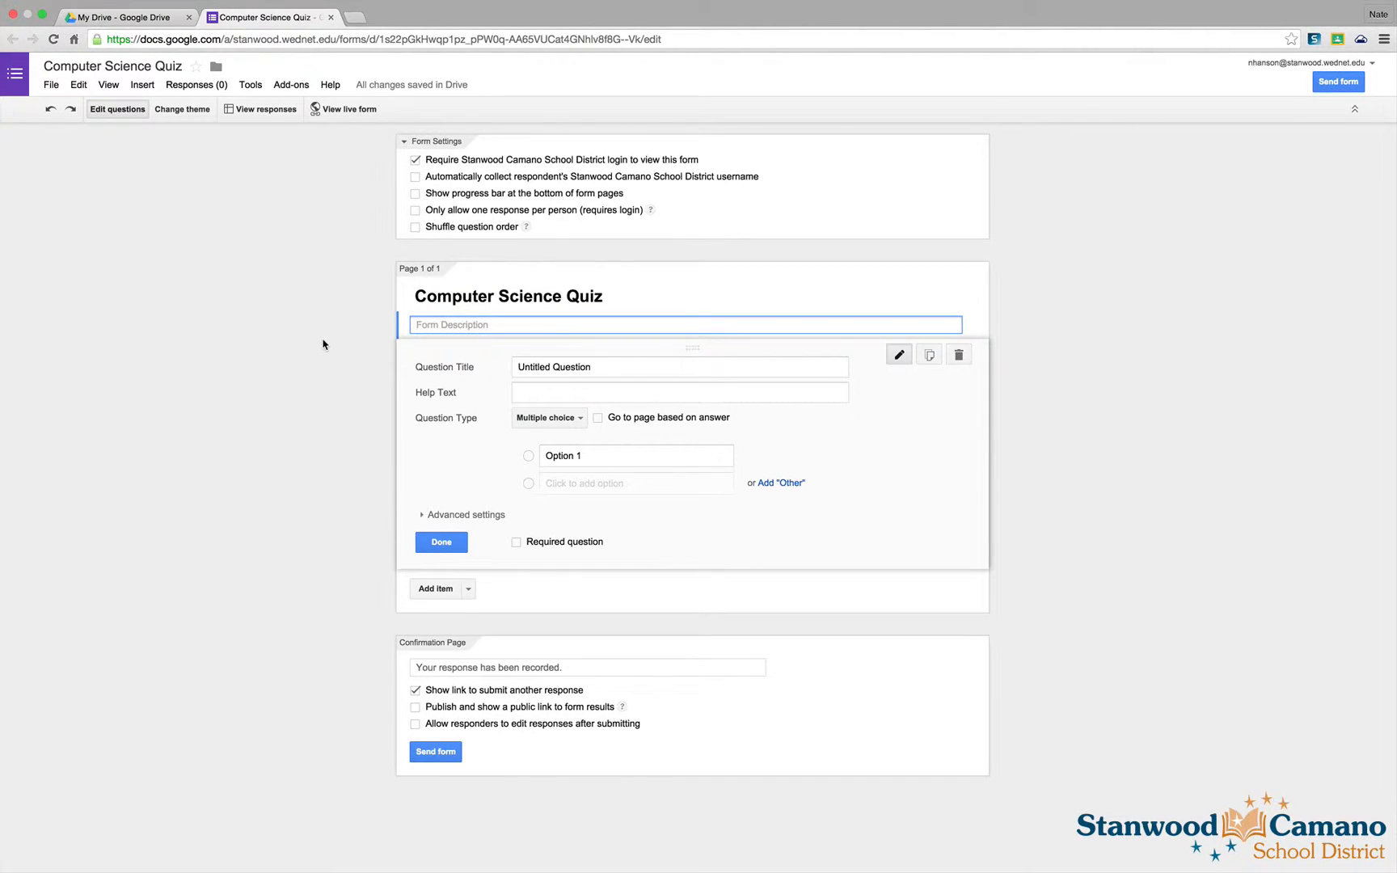
pyautogui.write('This quiz is based on chapters 1 - 3.')
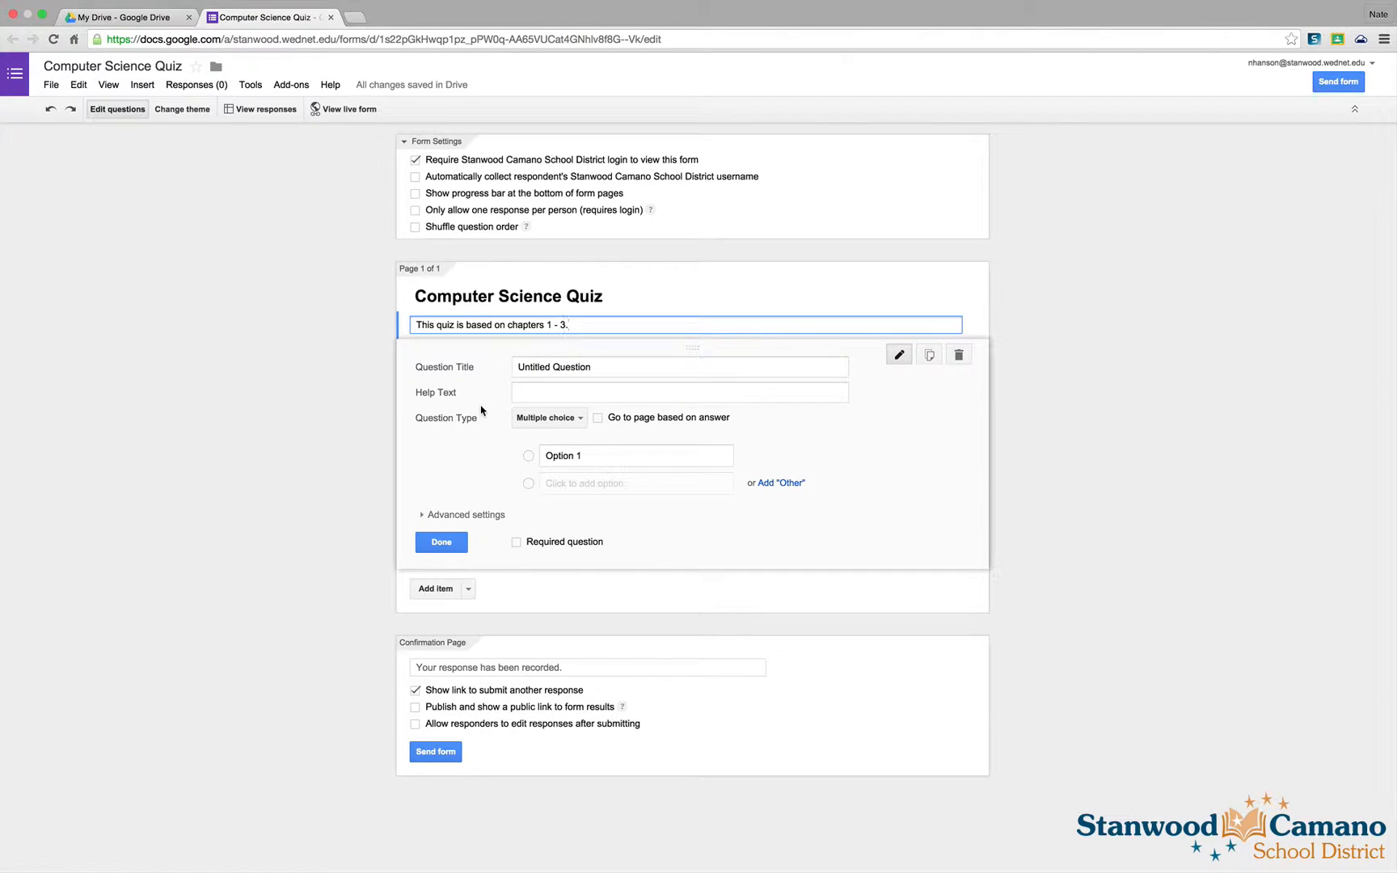
# - Make the first question a Text question titled "Enter your name:" and finish editing it
pyautogui.click(578, 422)
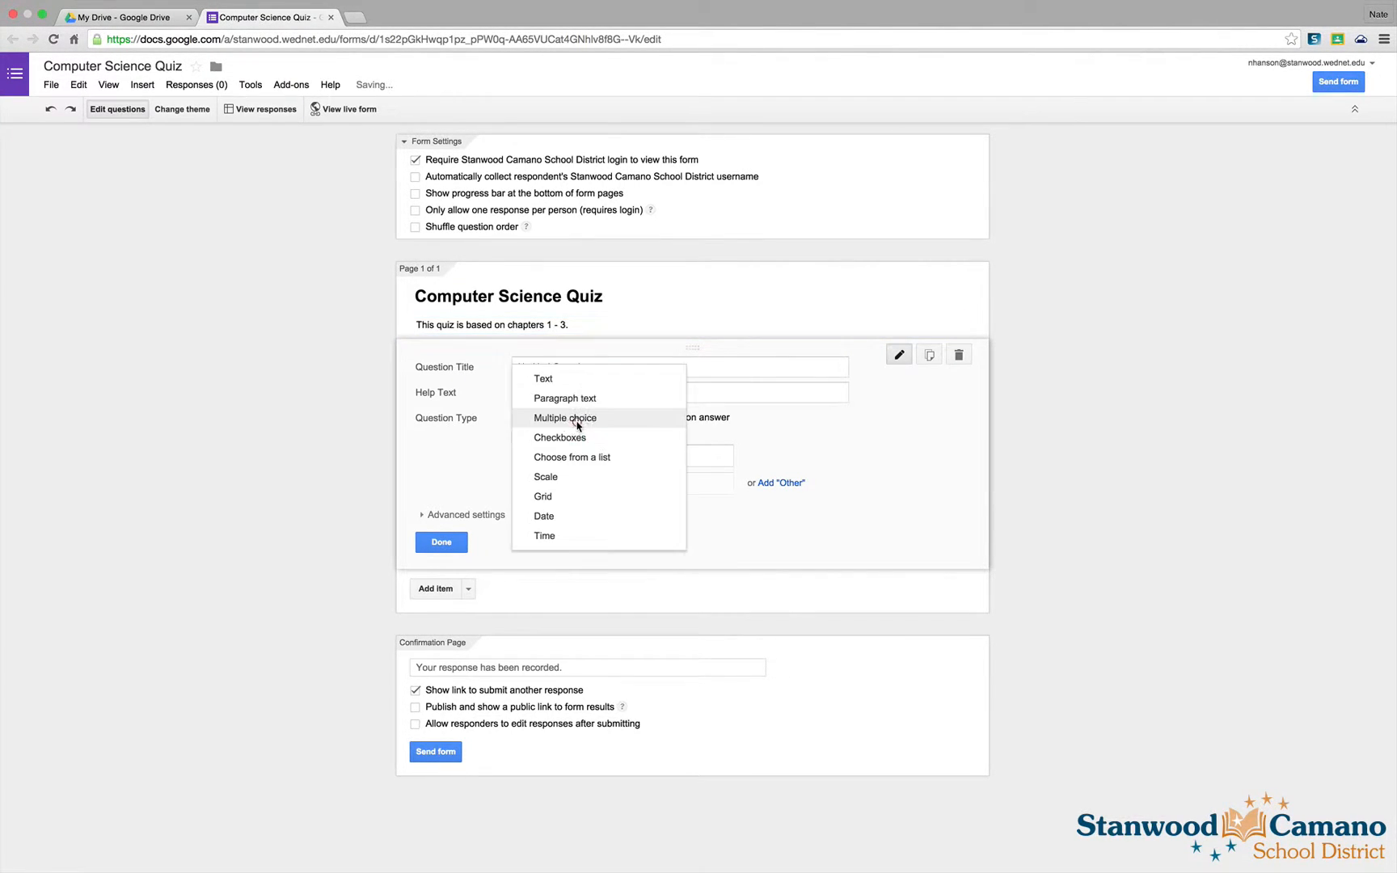
pyautogui.click(548, 381)
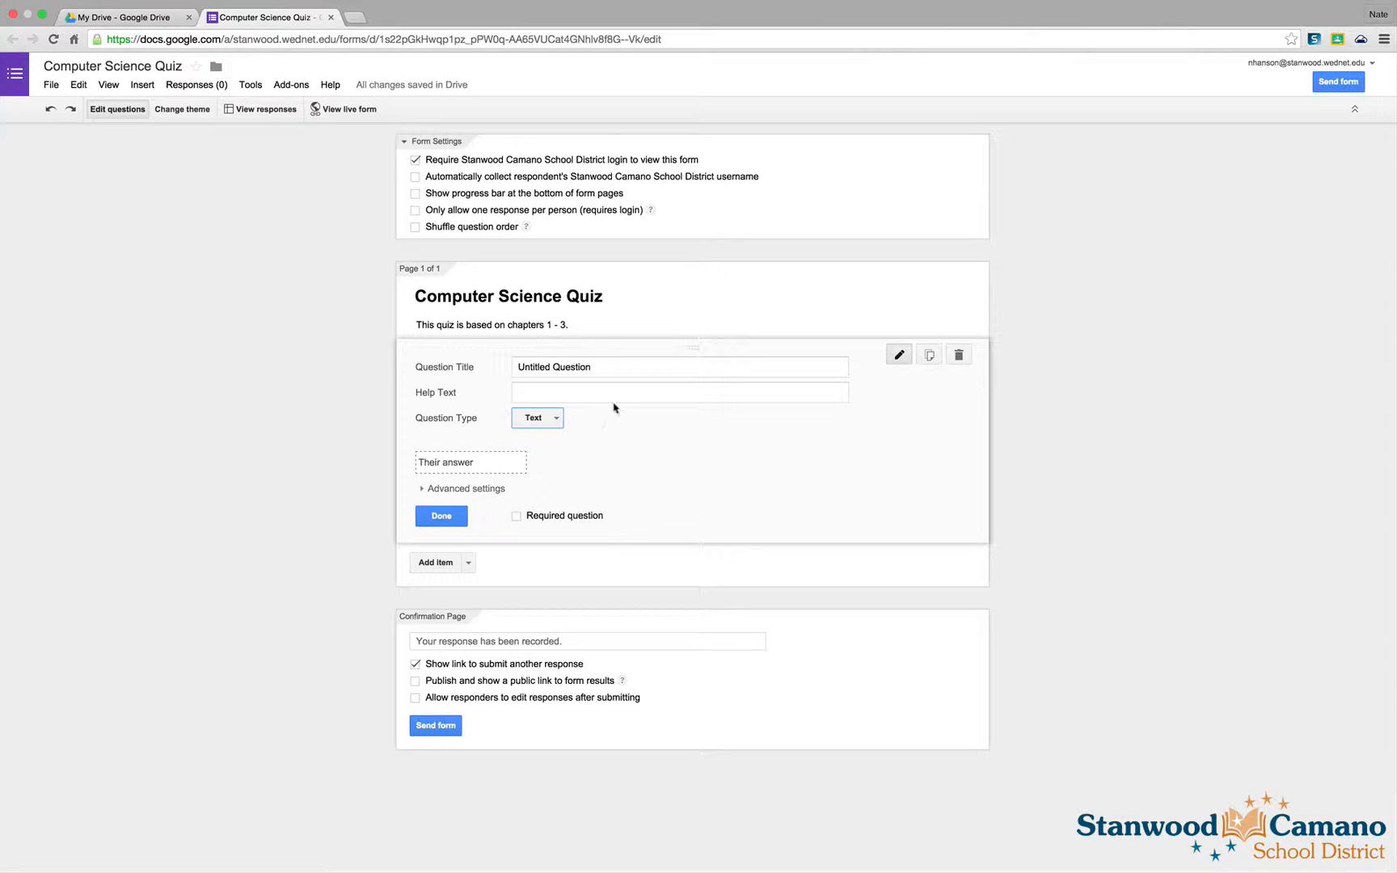
pyautogui.click(604, 368)
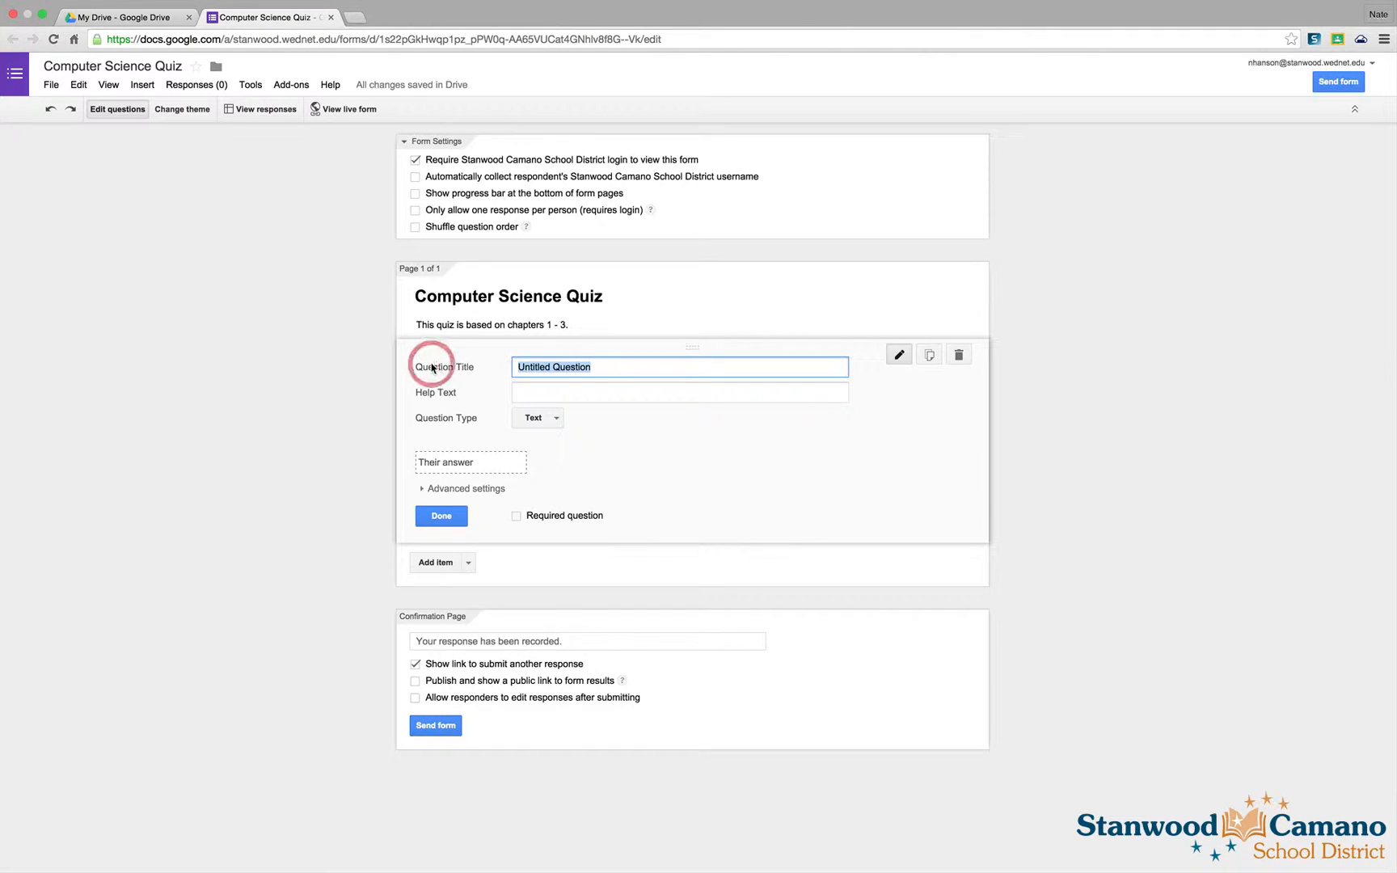
pyautogui.write('Enter your name:')
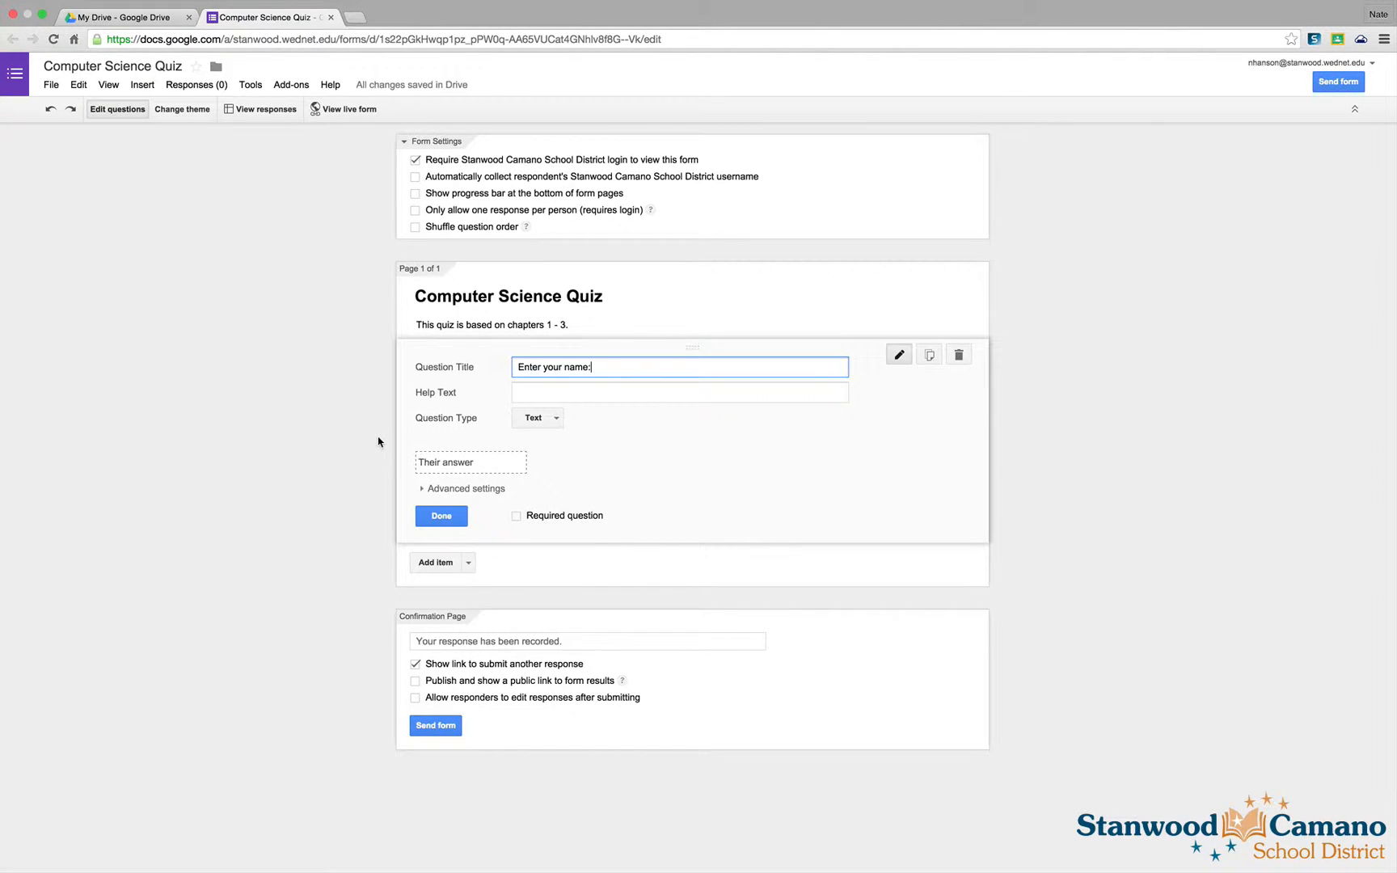
pyautogui.click(441, 515)
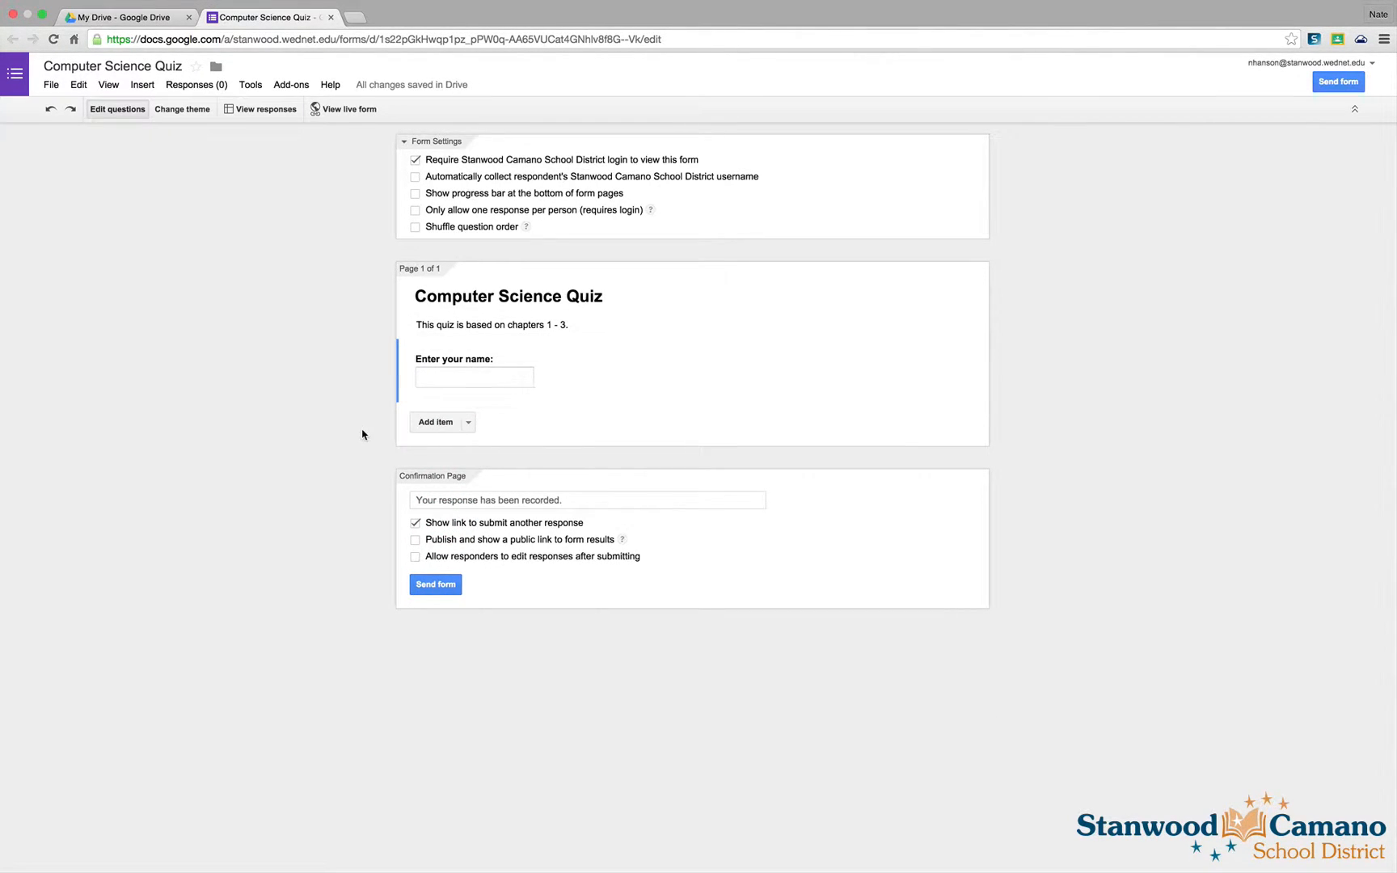
# - Add a Paragraph text question titled "Describe the difference between an object and a class." without help text
pyautogui.click(469, 423)
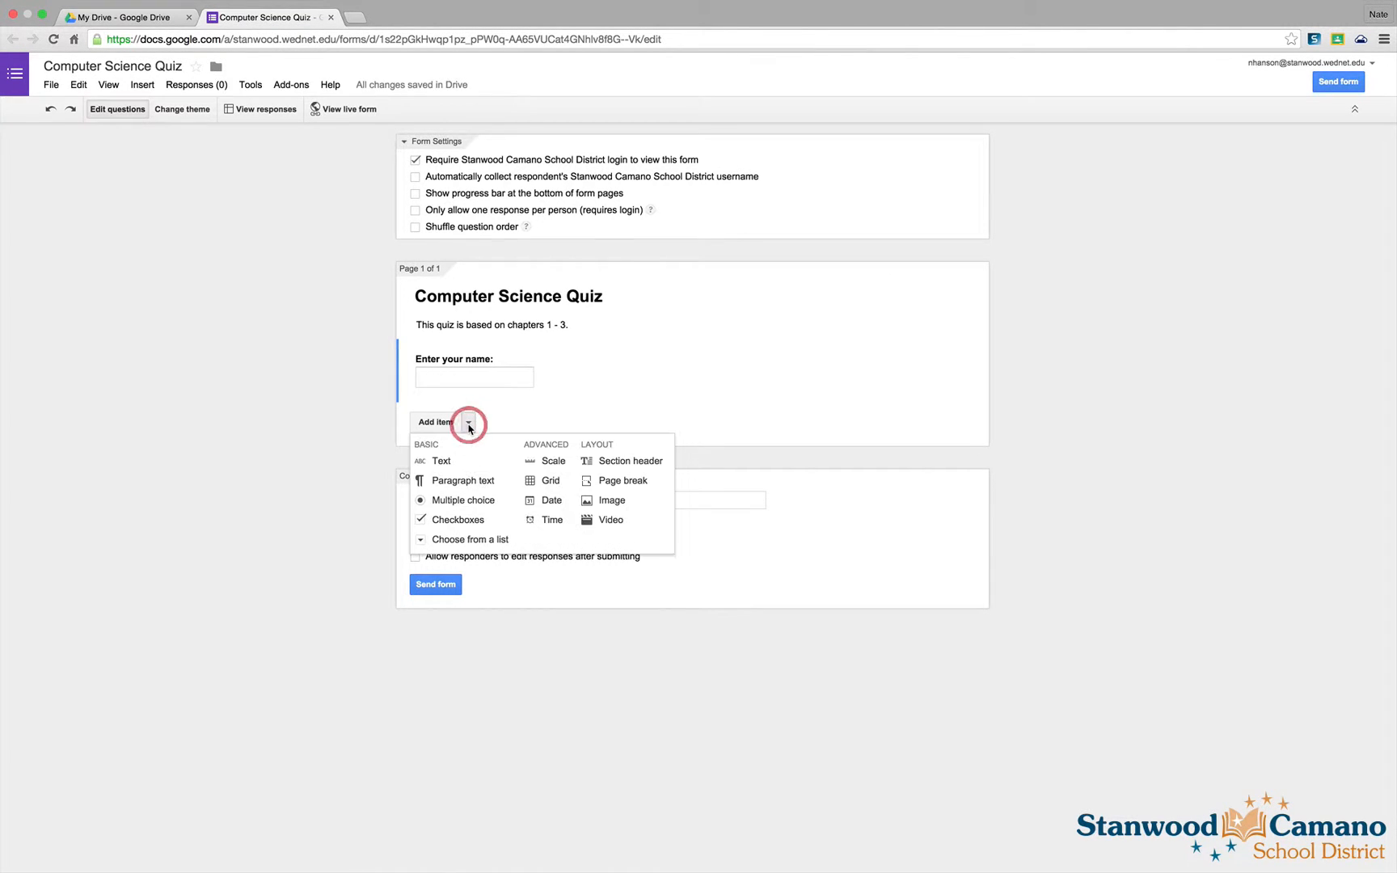
pyautogui.click(458, 484)
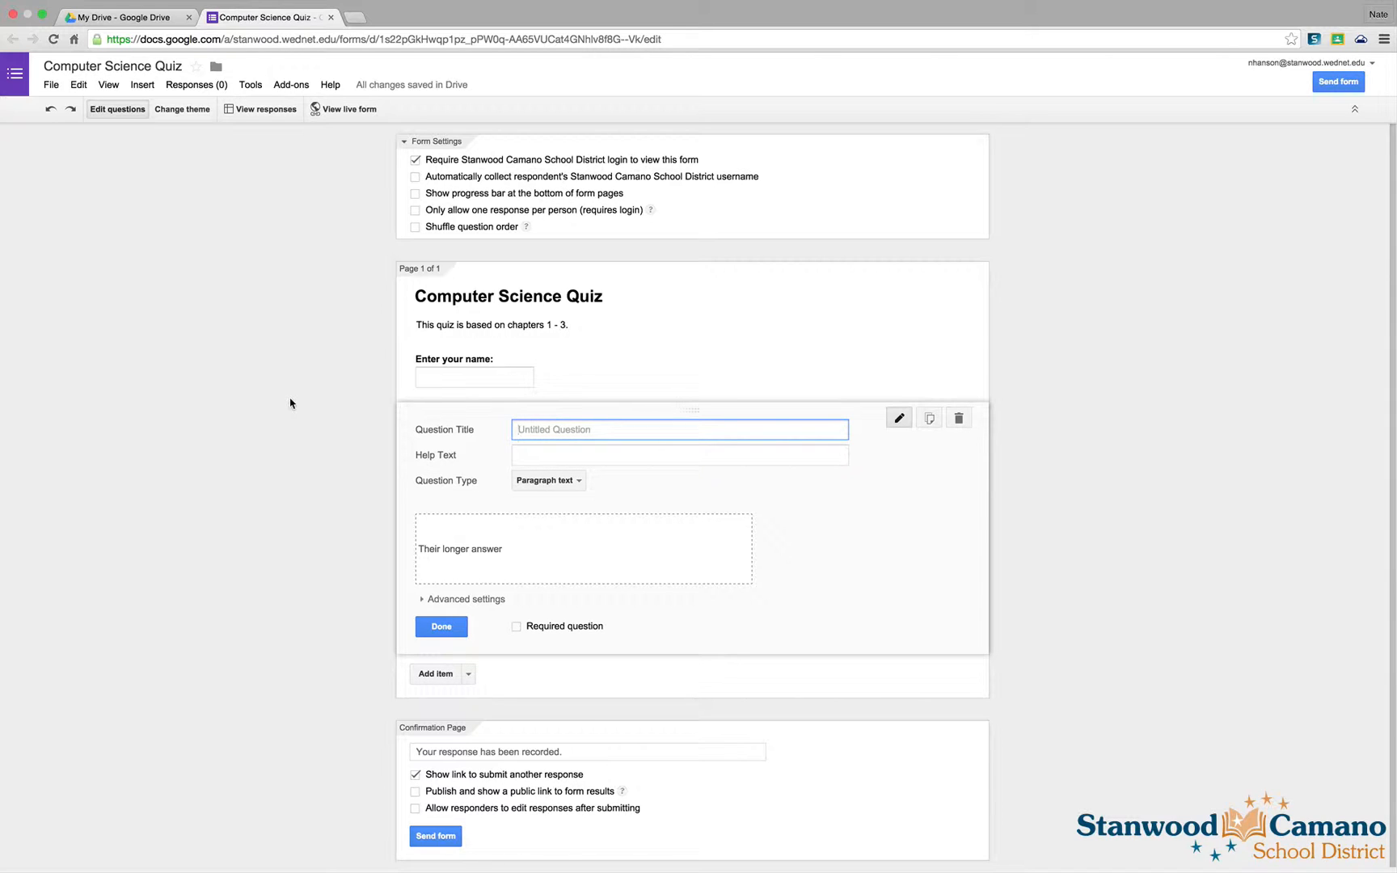
pyautogui.write('Describe the difference between an object and a class.')
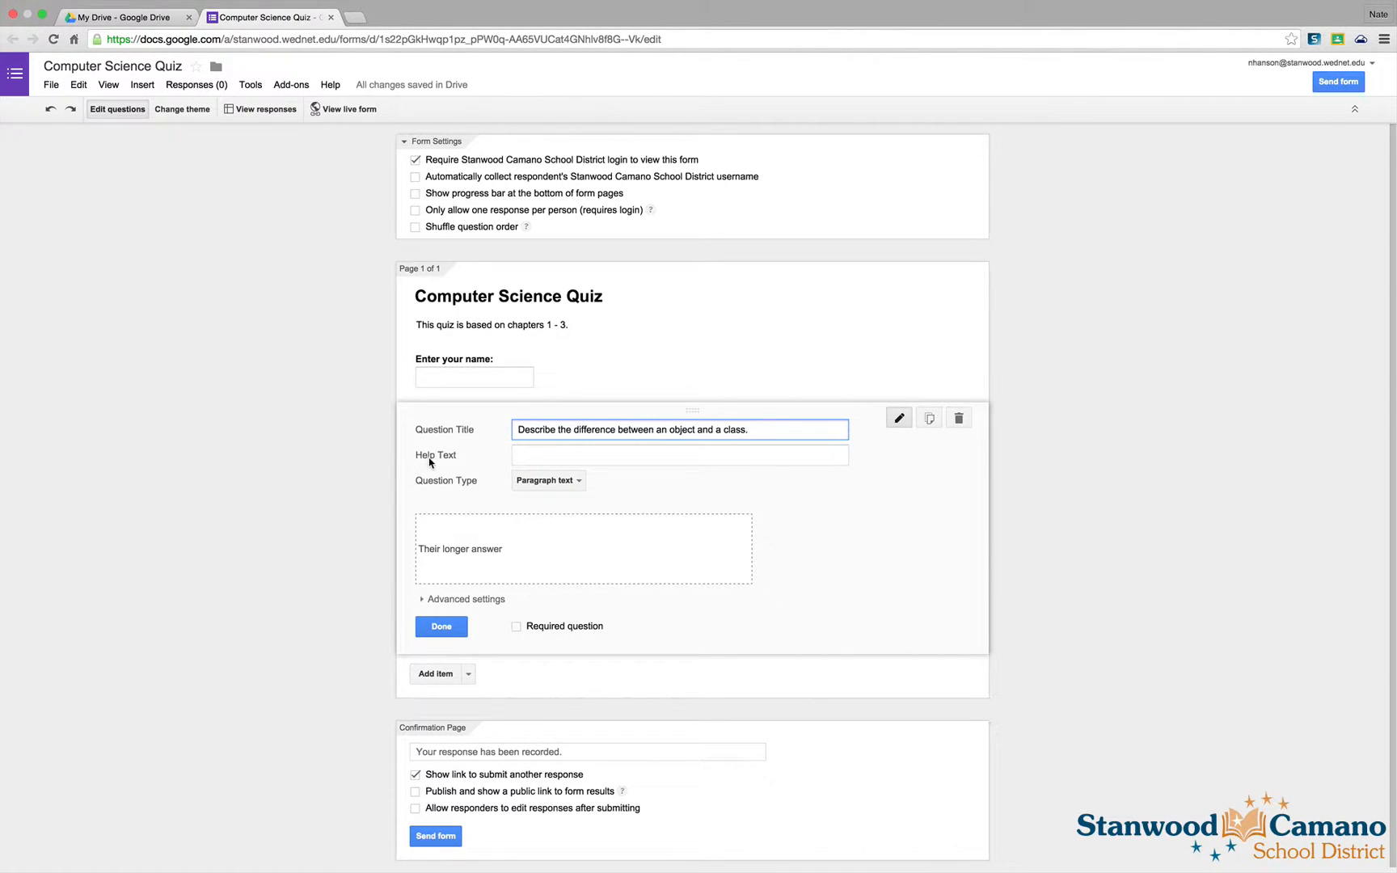
pyautogui.click(558, 454)
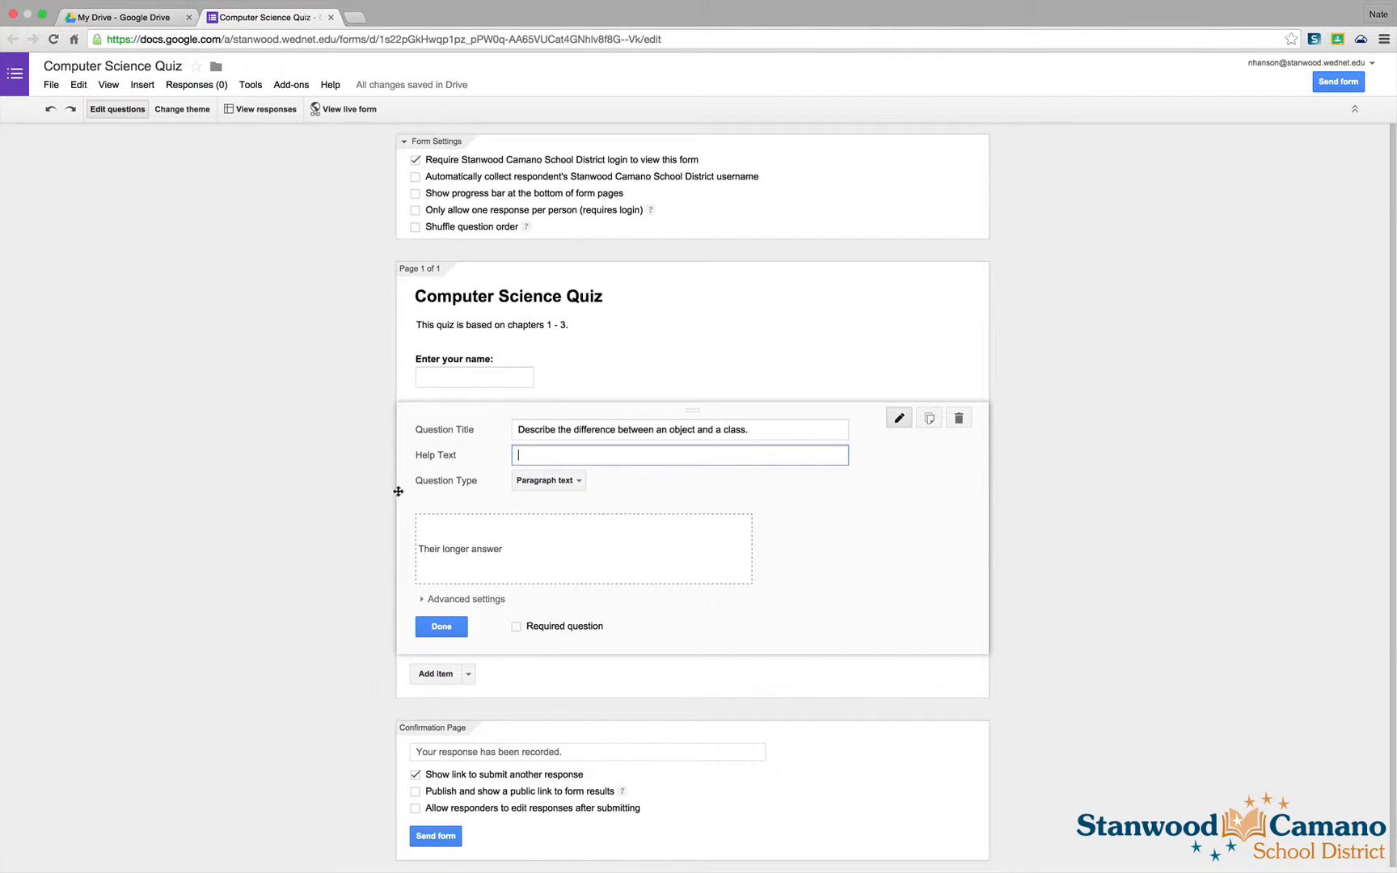
pyautogui.click(441, 628)
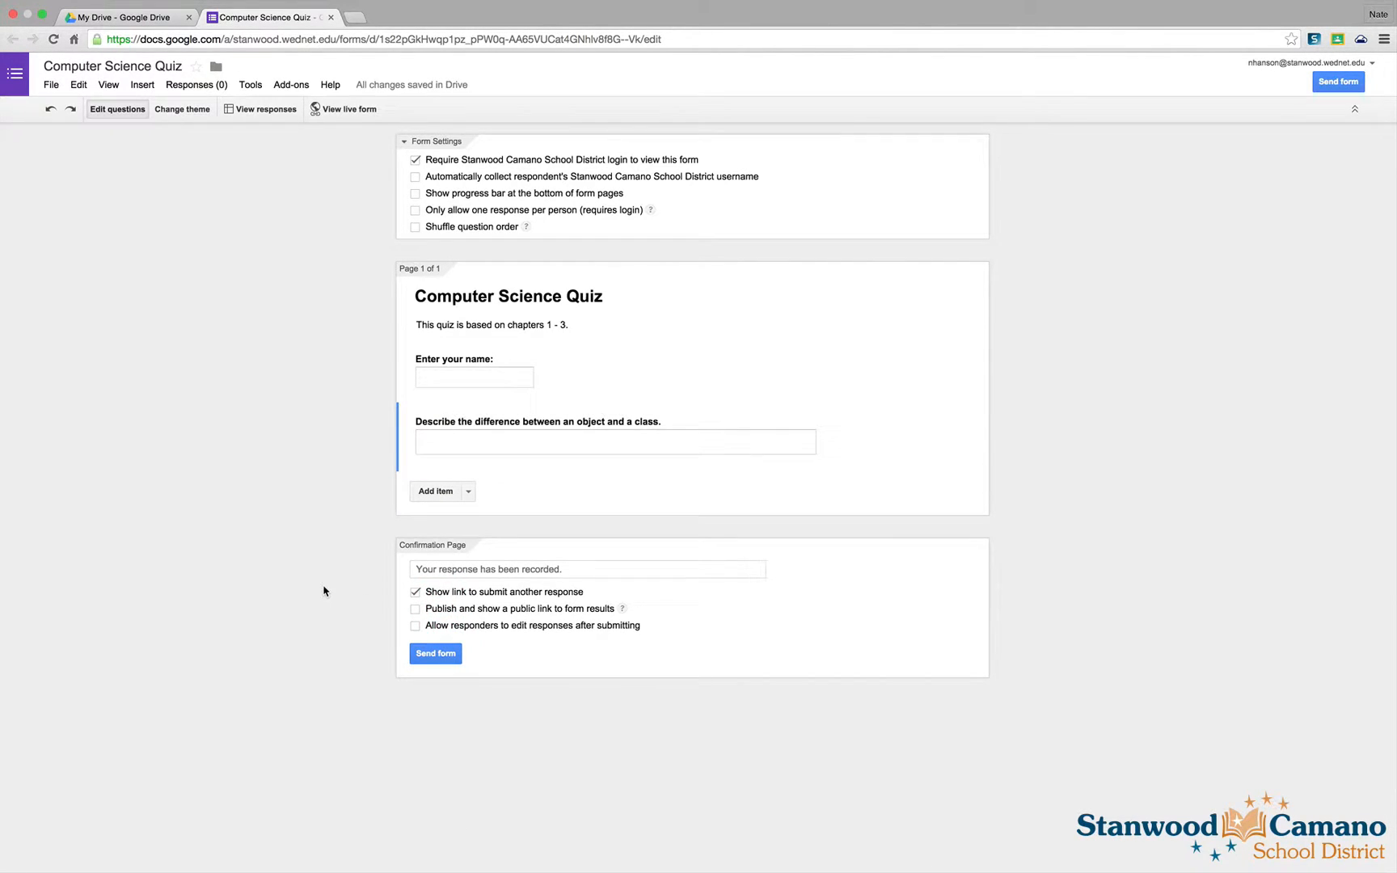
# - Add a Multiple choice question titled "A variable should start with:"
pyautogui.click(469, 493)
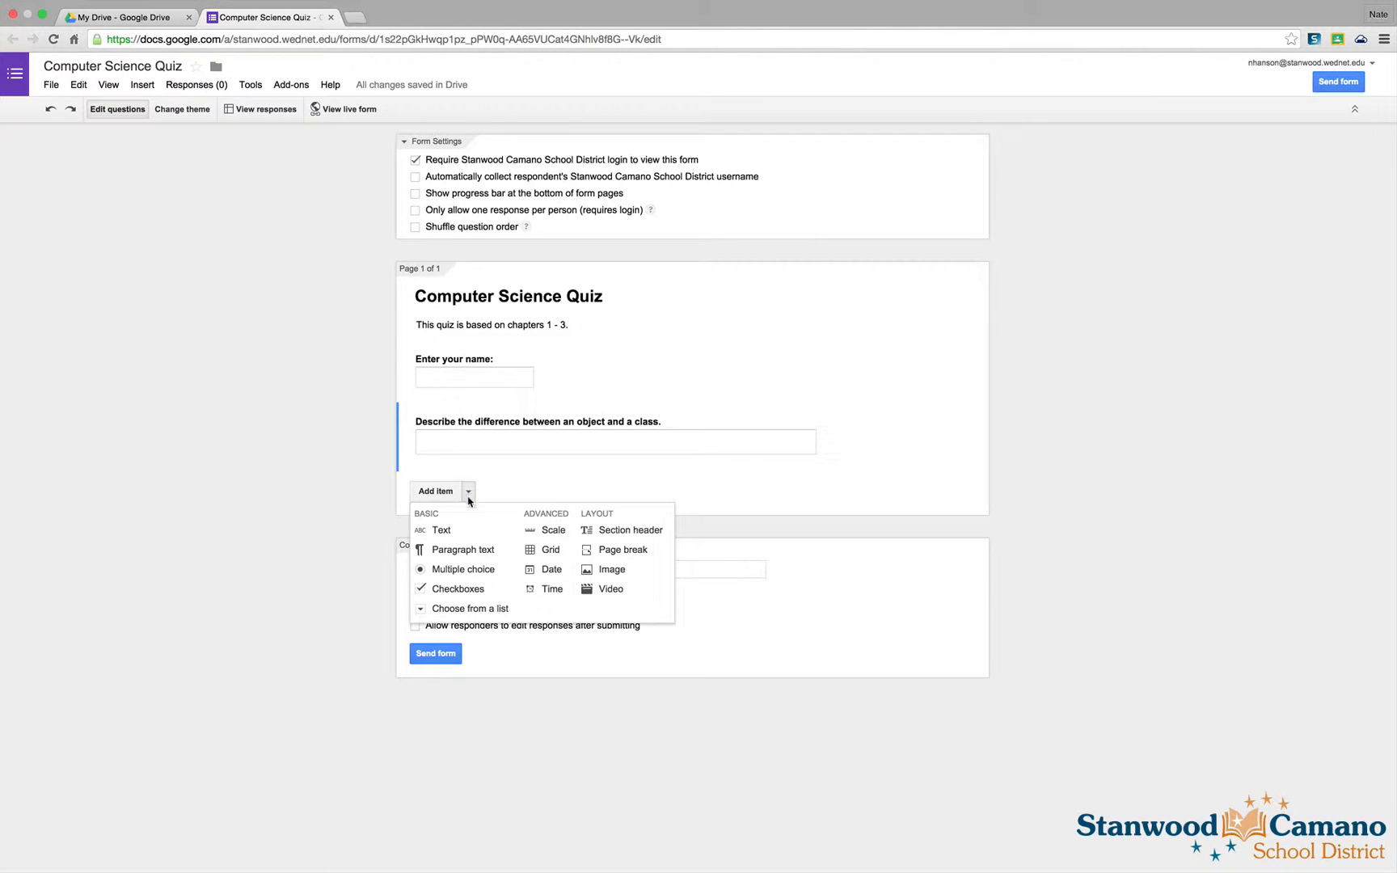
pyautogui.click(453, 573)
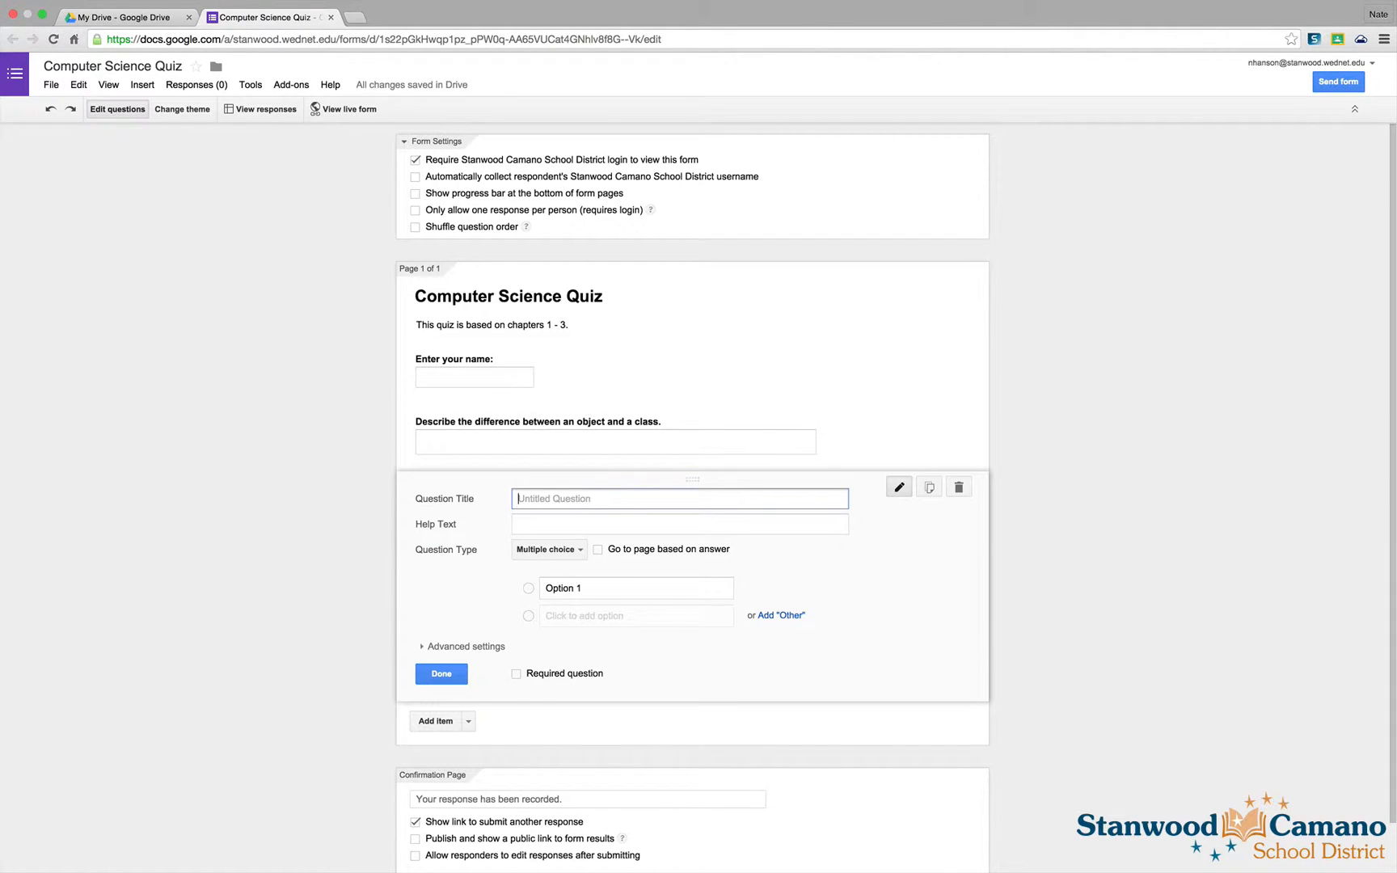
pyautogui.write('A variable should start with:')
# - Enter the answer options "A number", "An underscore", "A capital letter" and "A lowercase letter", and finish the question
pyautogui.click(562, 588)
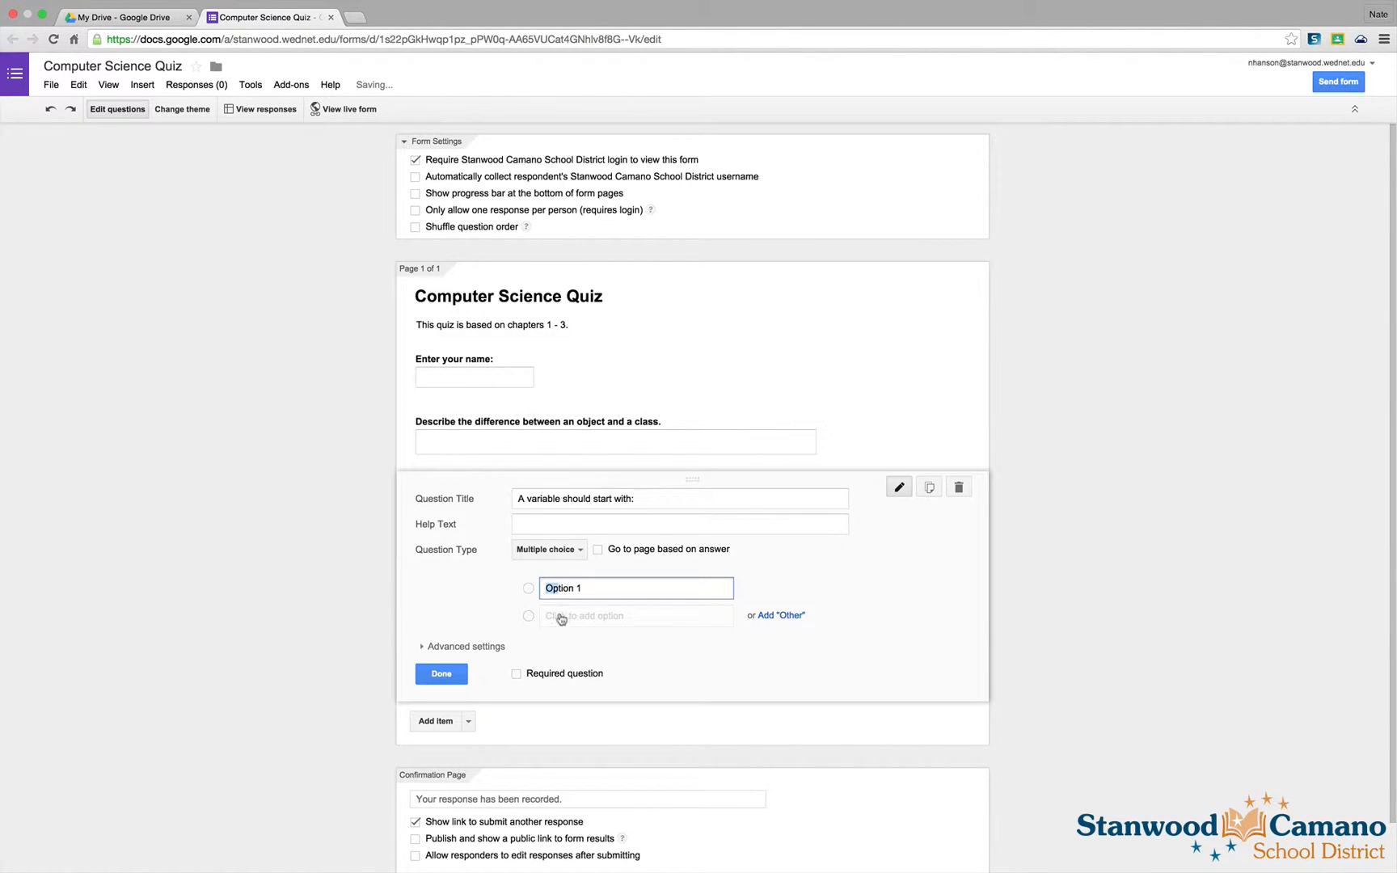
pyautogui.click(591, 586)
pyautogui.moveTo(600, 588); pyautogui.dragTo(542, 588)
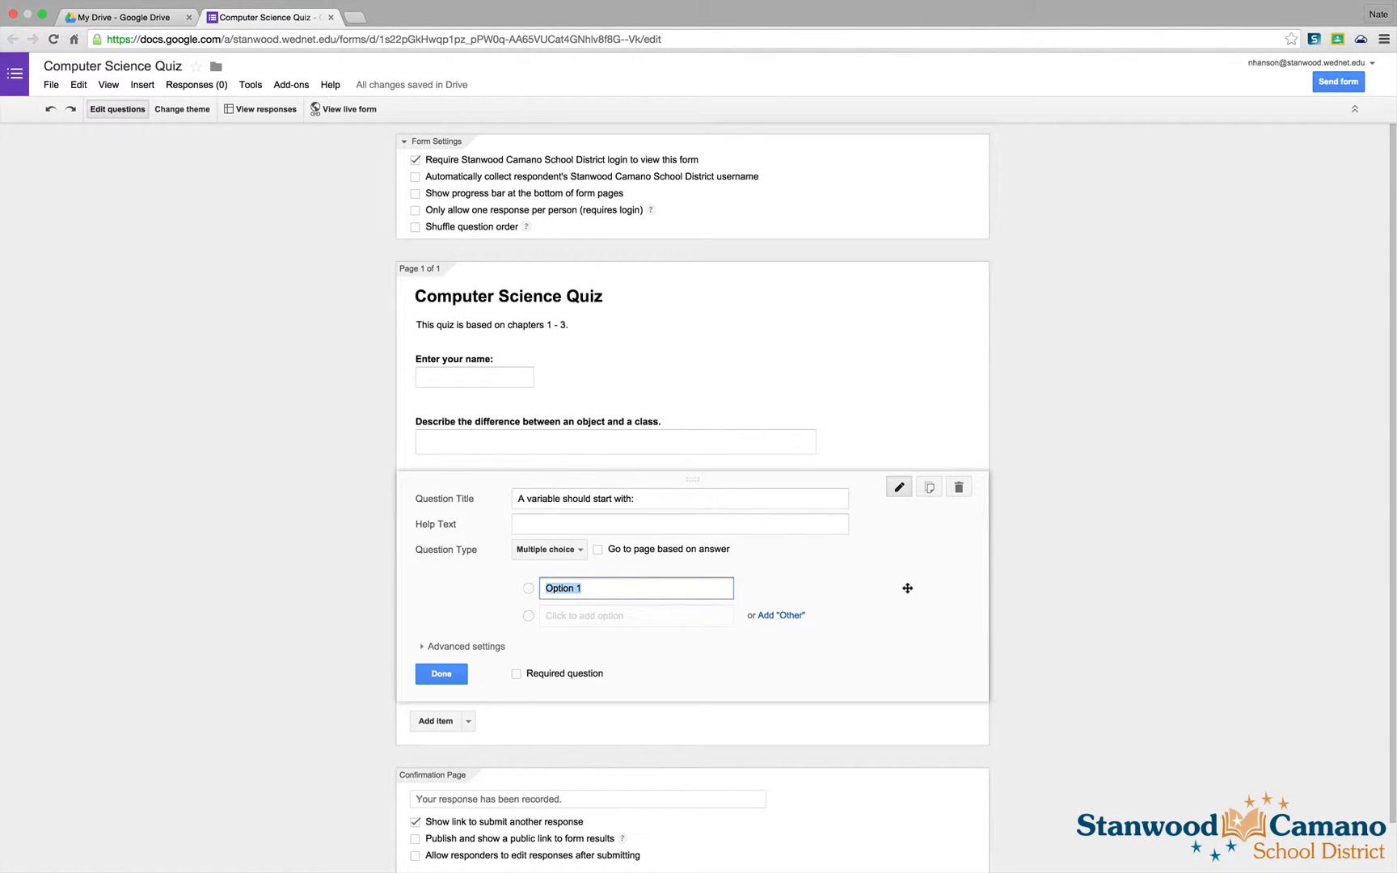
pyautogui.write('A number')
pyautogui.press('Return')
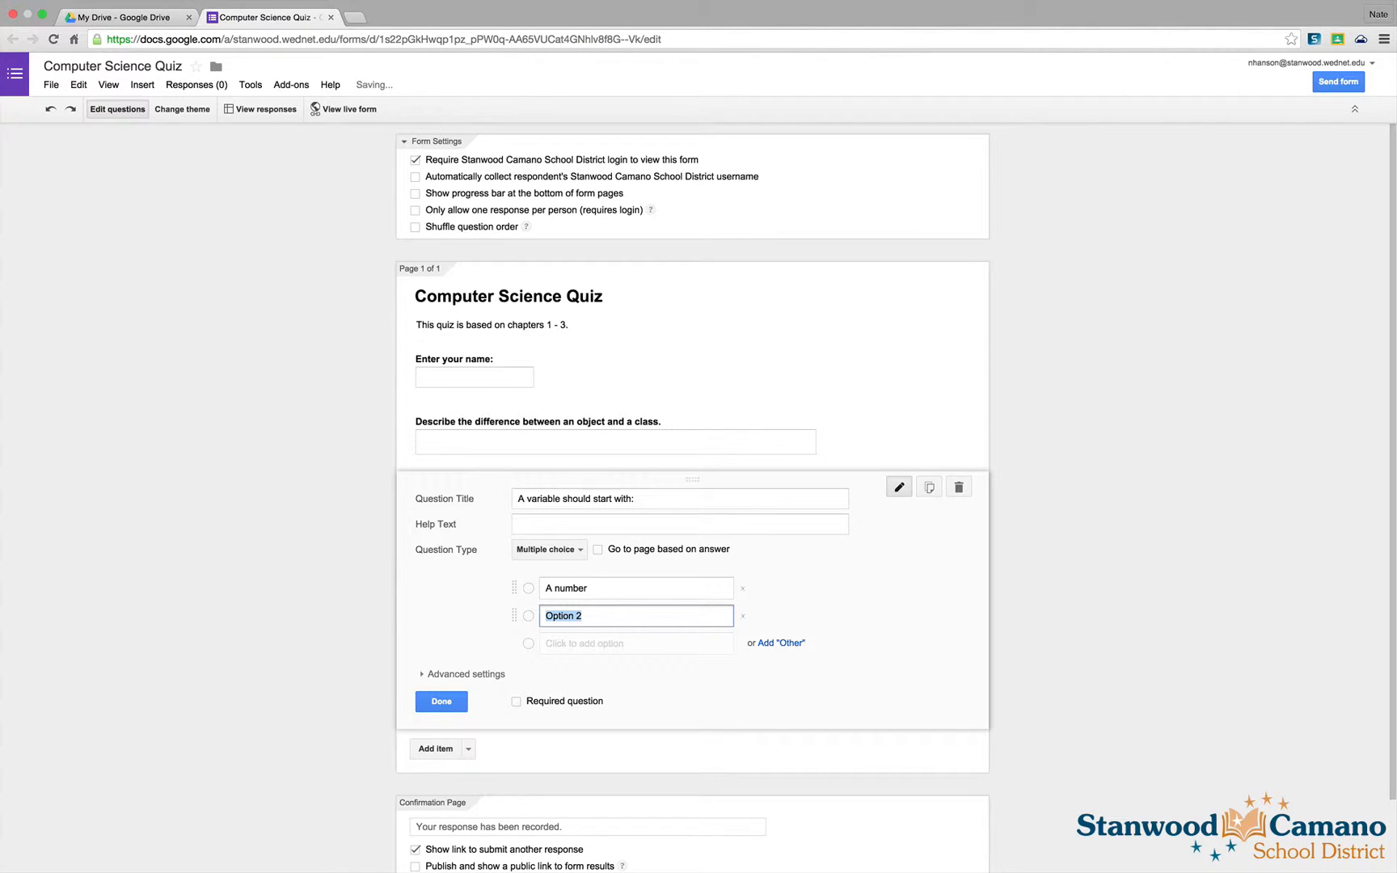
pyautogui.write('An underscore')
pyautogui.press('Return')
pyautogui.write('A capital letter')
pyautogui.press('Return')
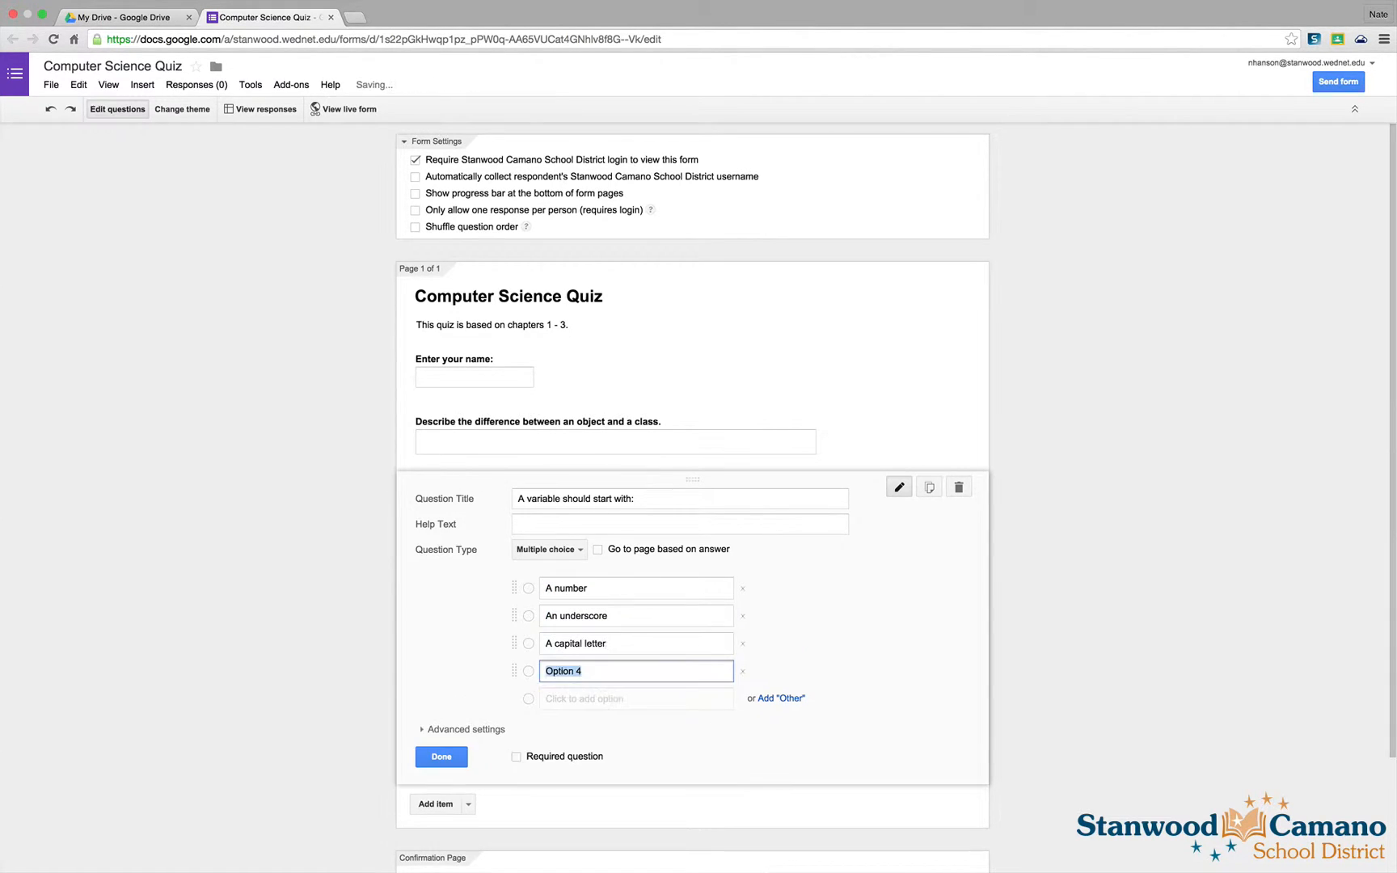
pyautogui.write('A lowercase letter')
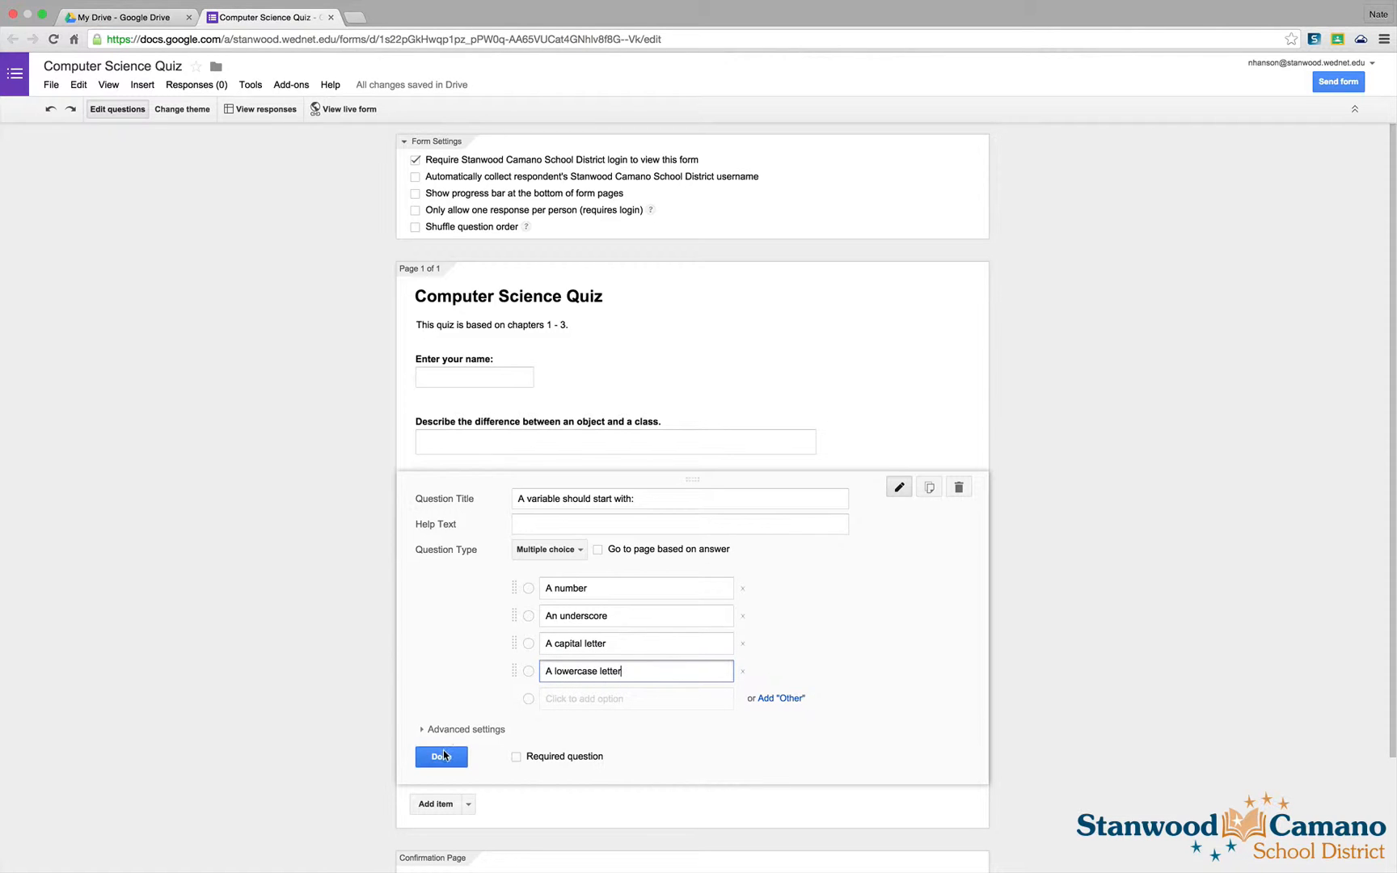
pyautogui.click(442, 756)
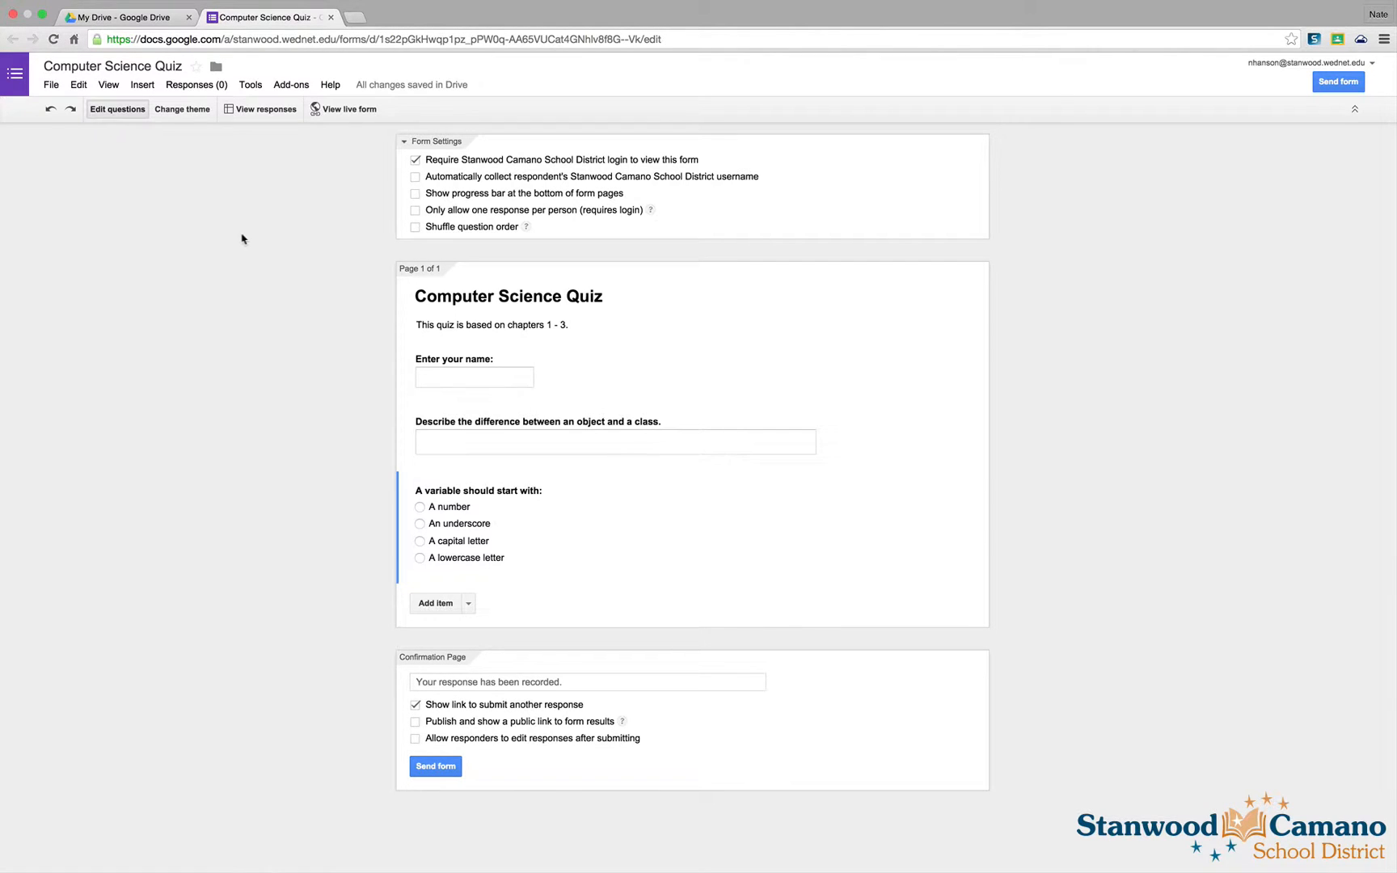
# - Open the form's theme chooser and look through the default themes
pyautogui.click(185, 117)
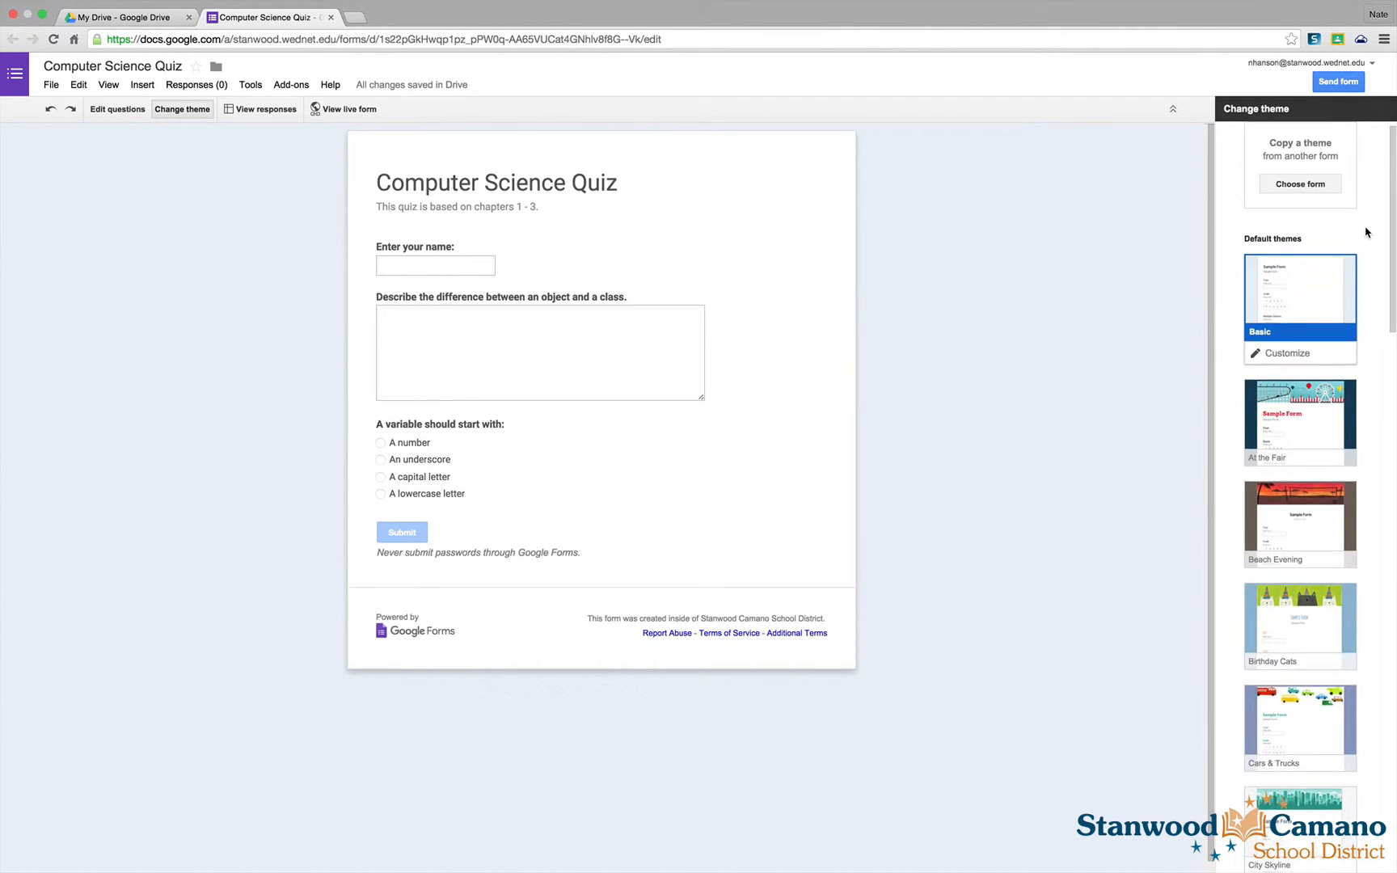
pyautogui.scroll(-2, 1365, 232)
pyautogui.scroll(-6, 1365, 232)
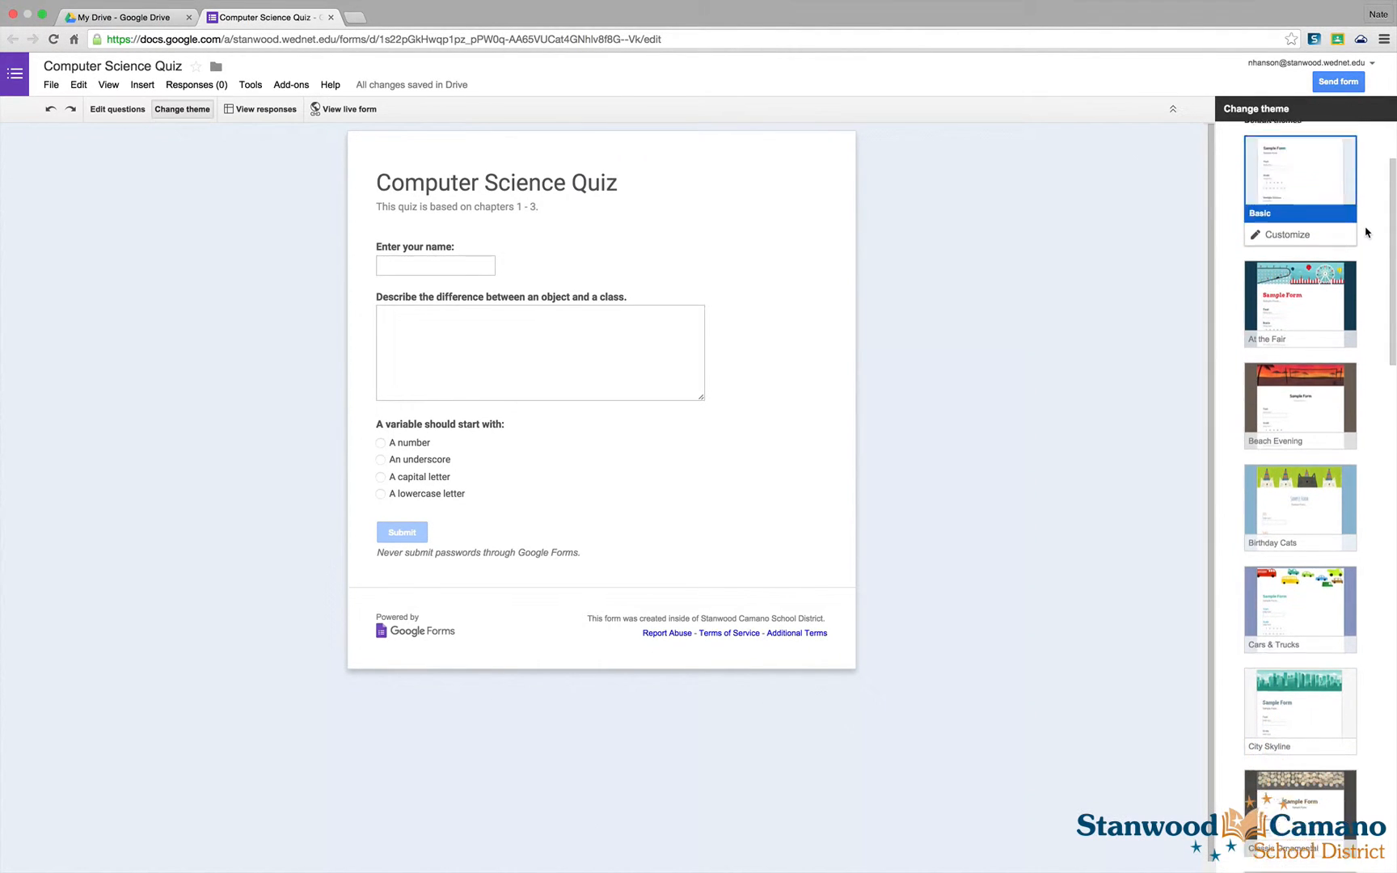
pyautogui.scroll(8, 1365, 232)
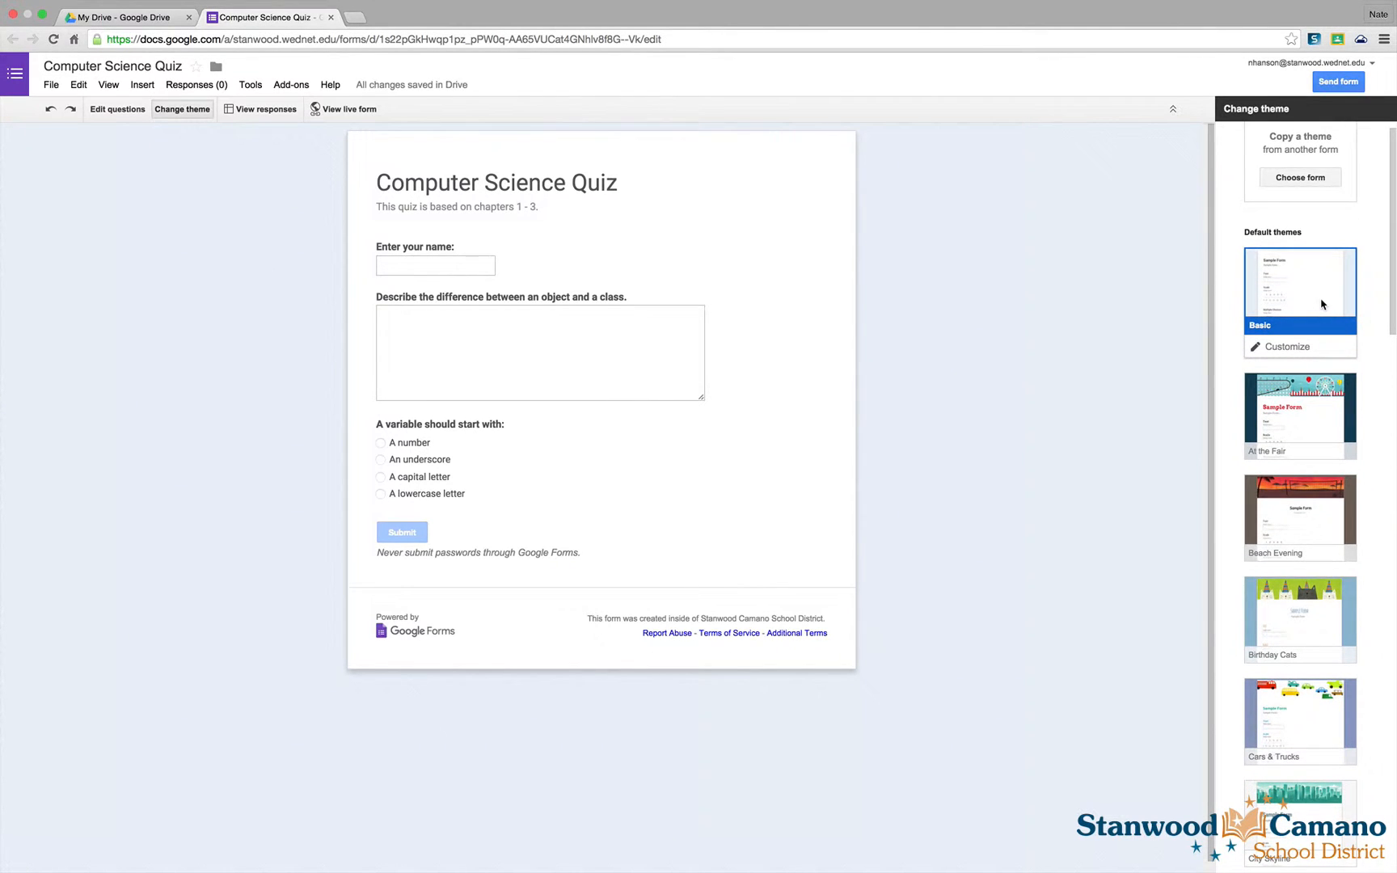
pyautogui.scroll(-10, 1321, 304)
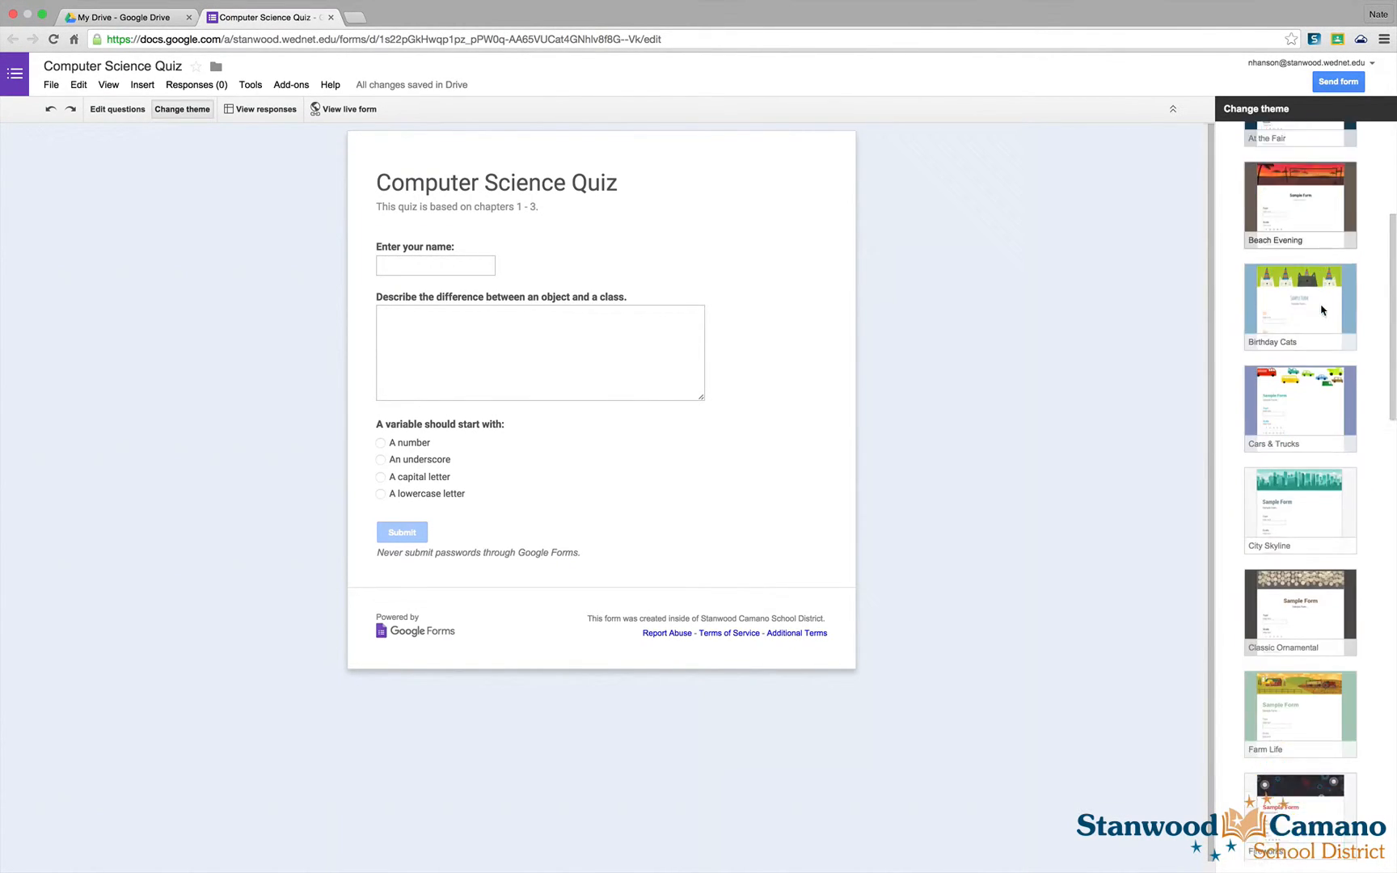
pyautogui.scroll(-6, 1321, 308)
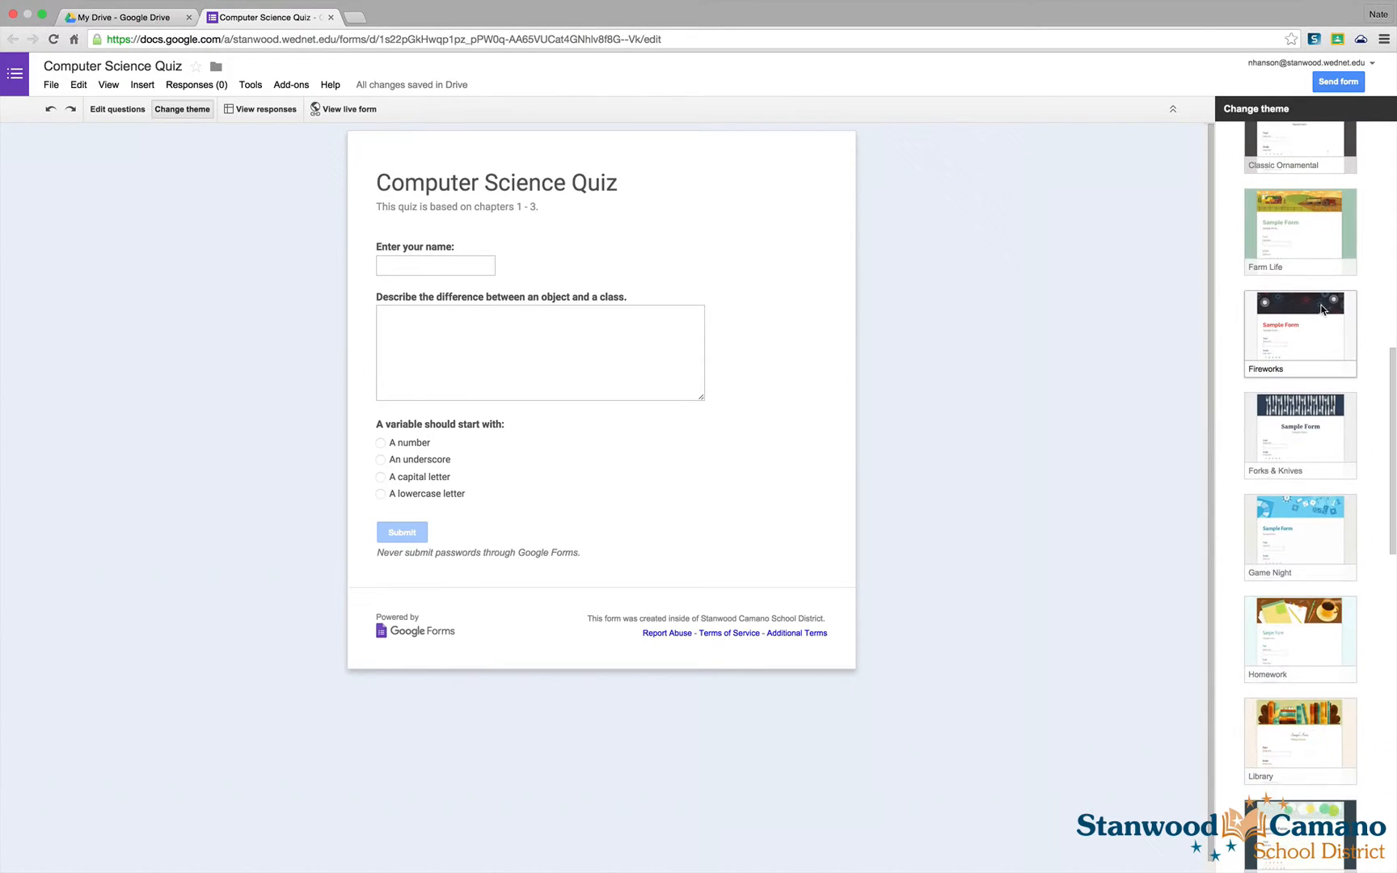
pyautogui.scroll(-8, 1322, 308)
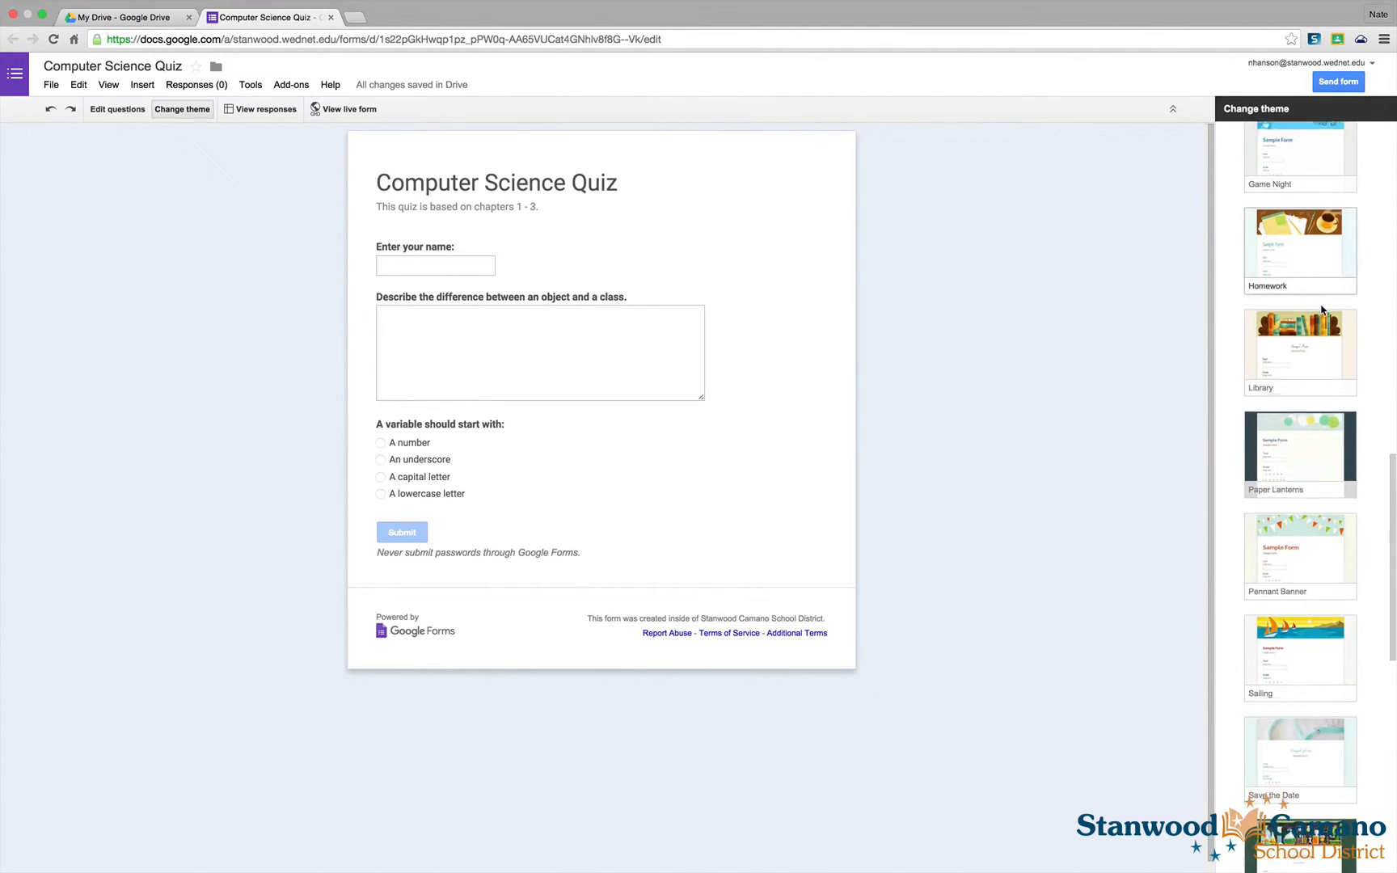
pyautogui.scroll(-4, 1323, 309)
# - Try the Sailing, Save the Date and Library themes on the form
pyautogui.click(1316, 462)
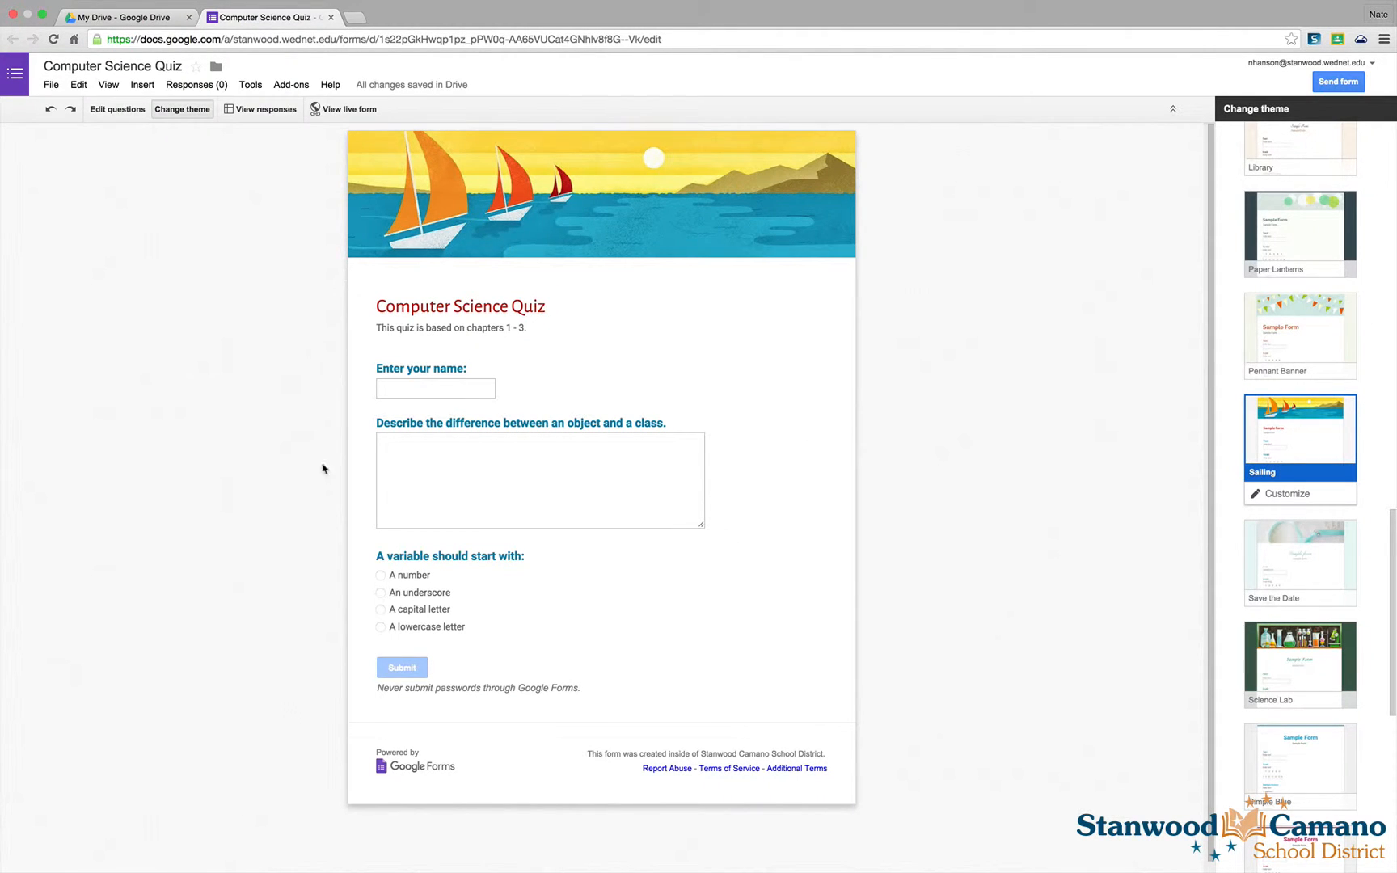
pyautogui.click(1306, 558)
pyautogui.scroll(3, 1303, 362)
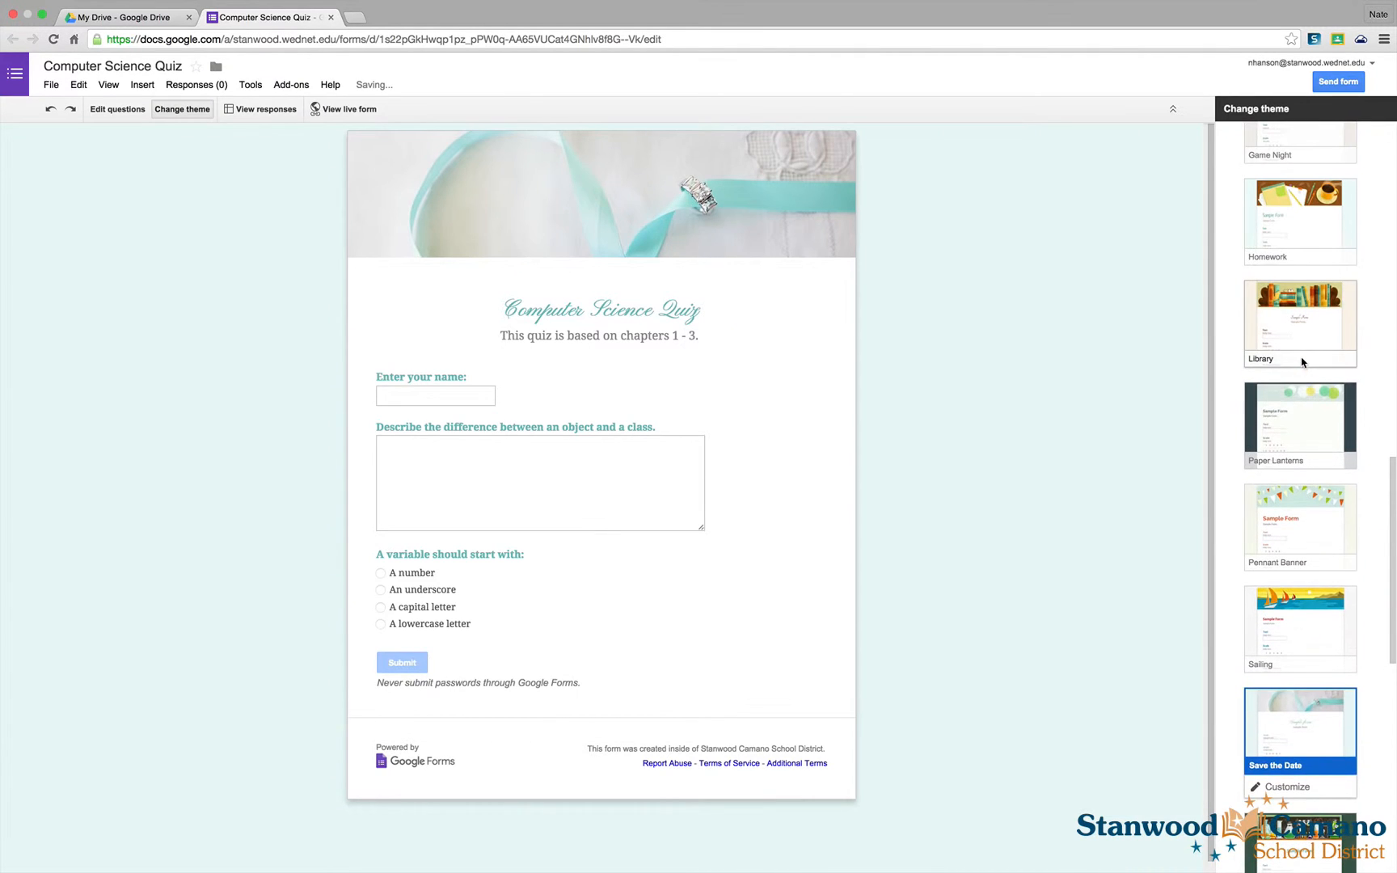
pyautogui.click(1307, 328)
# - Apply the Homework theme to the quiz form
pyautogui.scroll(1, 1237, 355)
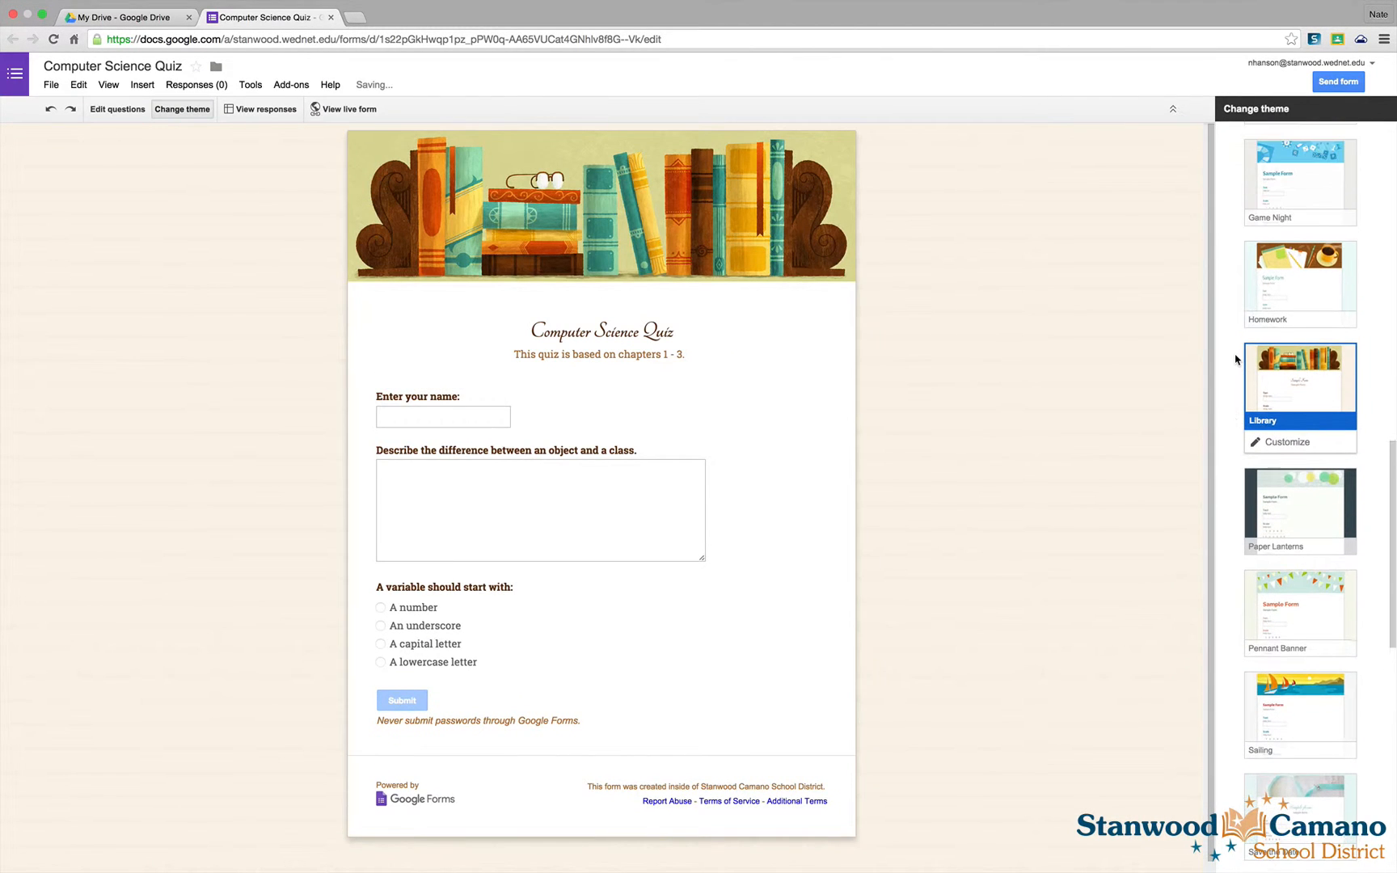
pyautogui.click(1302, 279)
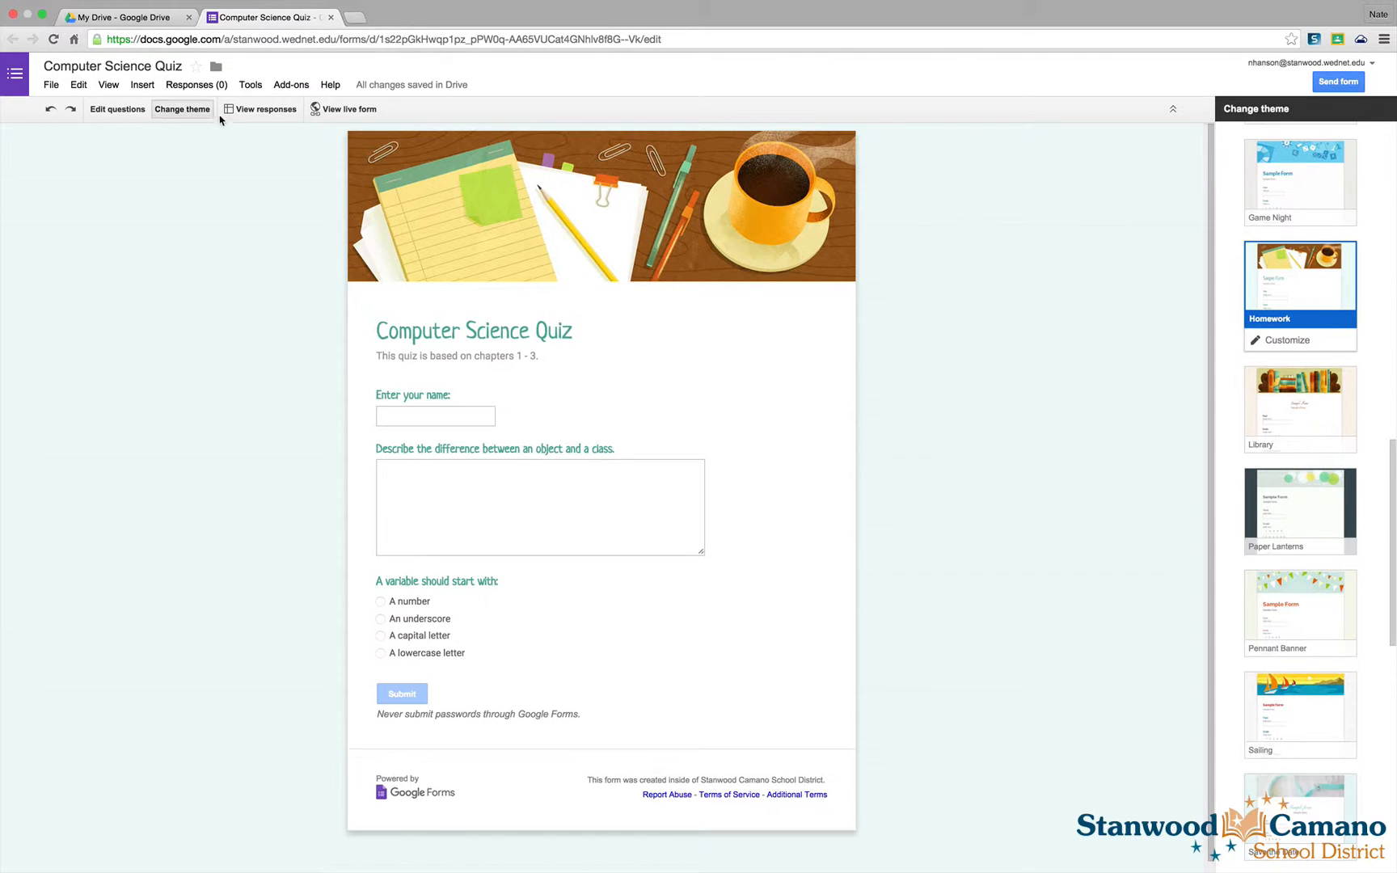
# - Return to question editing, open the live form, and fill in the respondent's name and "A longer answer..." for the object and class question
pyautogui.click(117, 110)
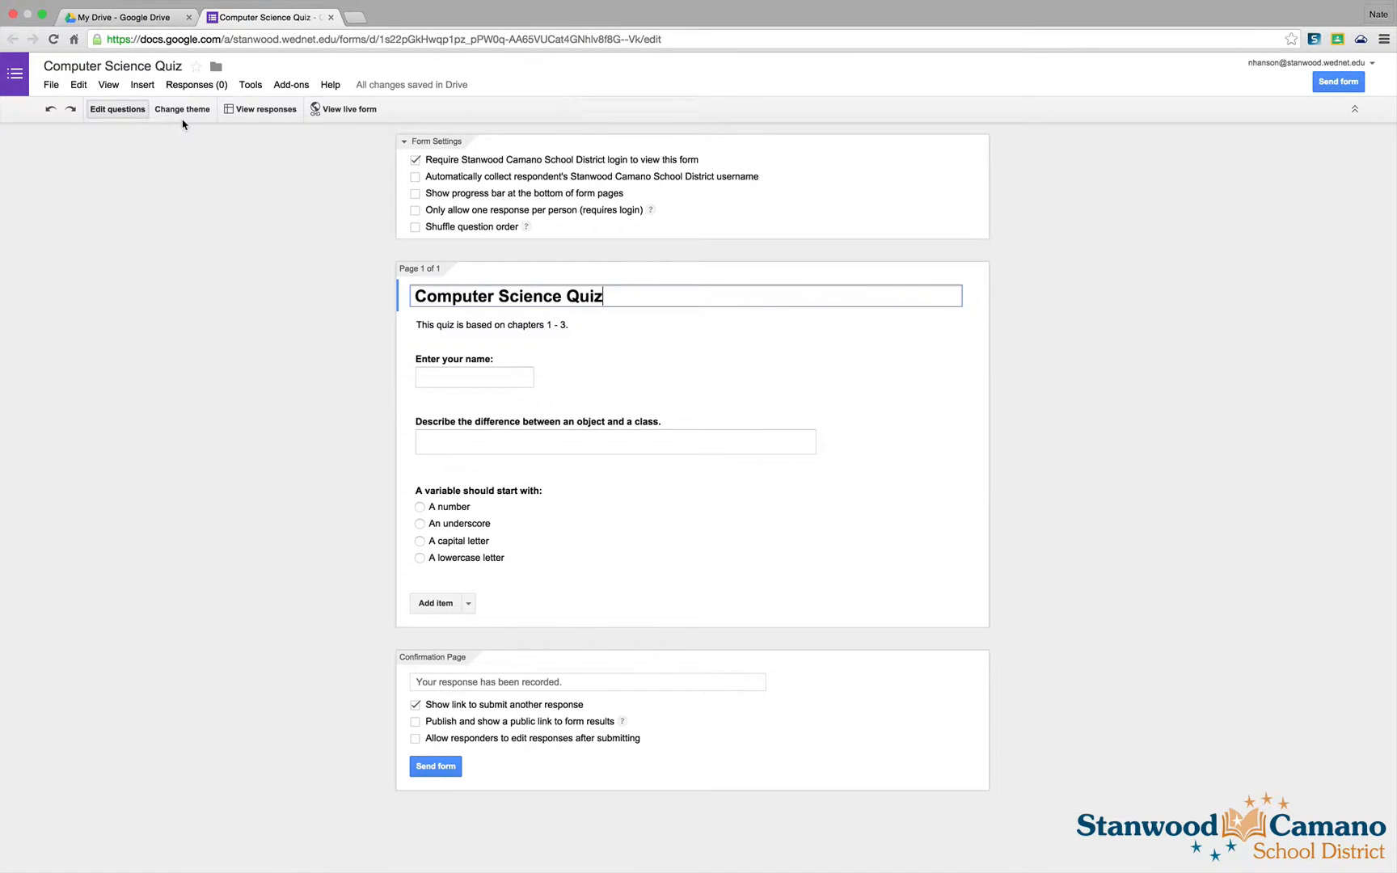
pyautogui.click(343, 112)
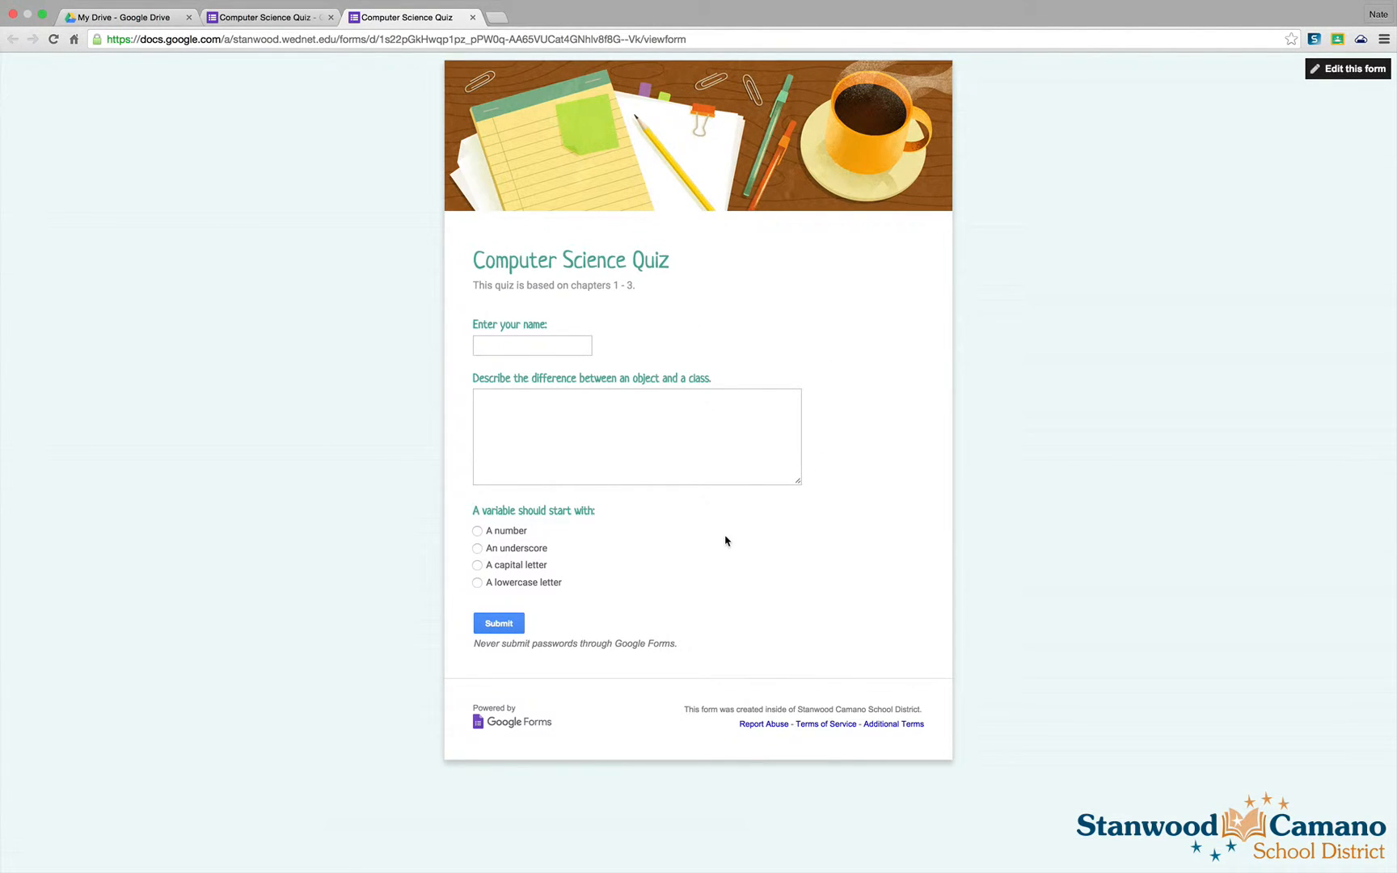
pyautogui.click(566, 346)
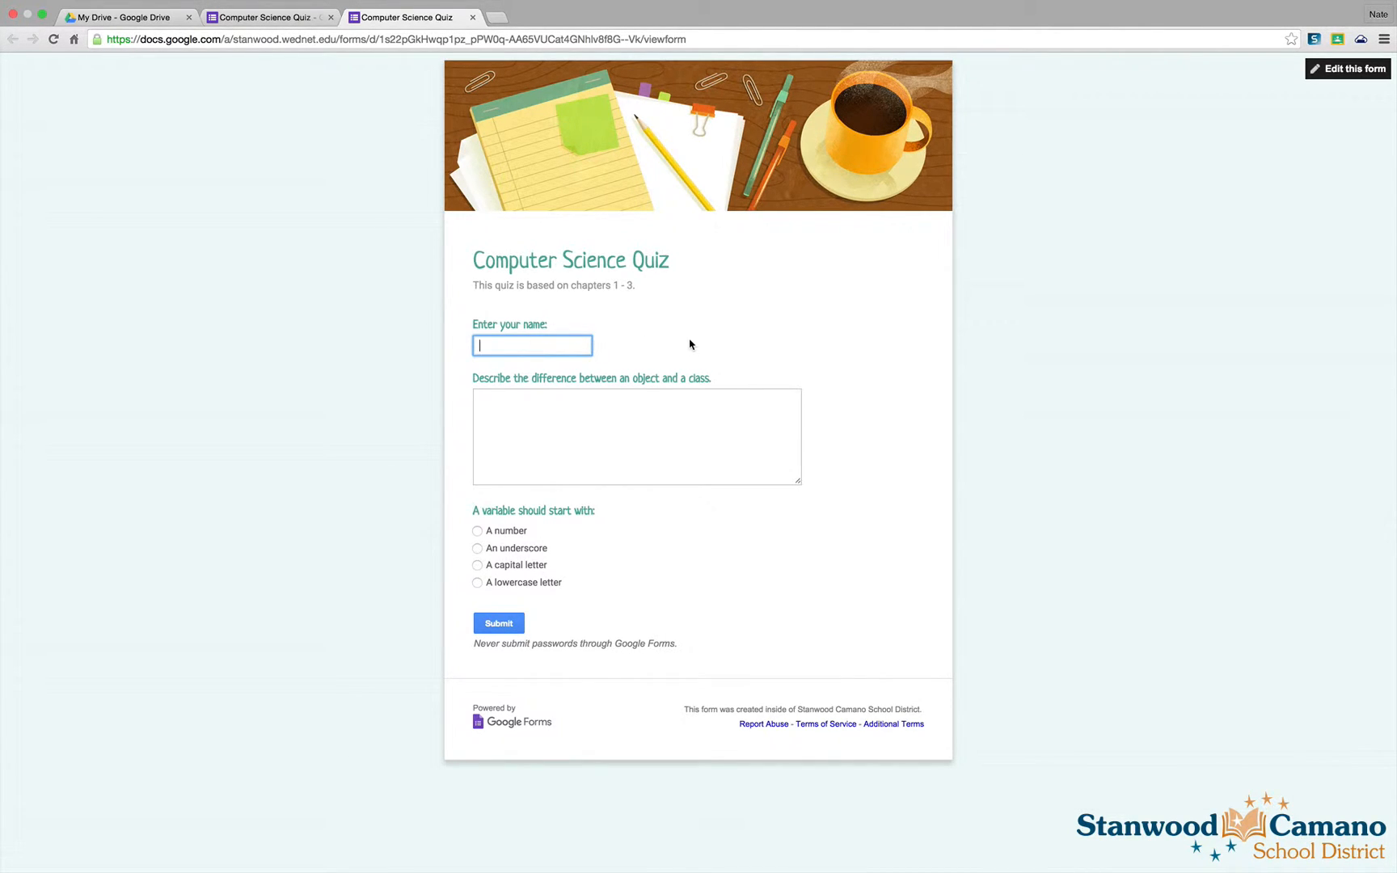
pyautogui.write('Nate')
pyautogui.press('Tab')
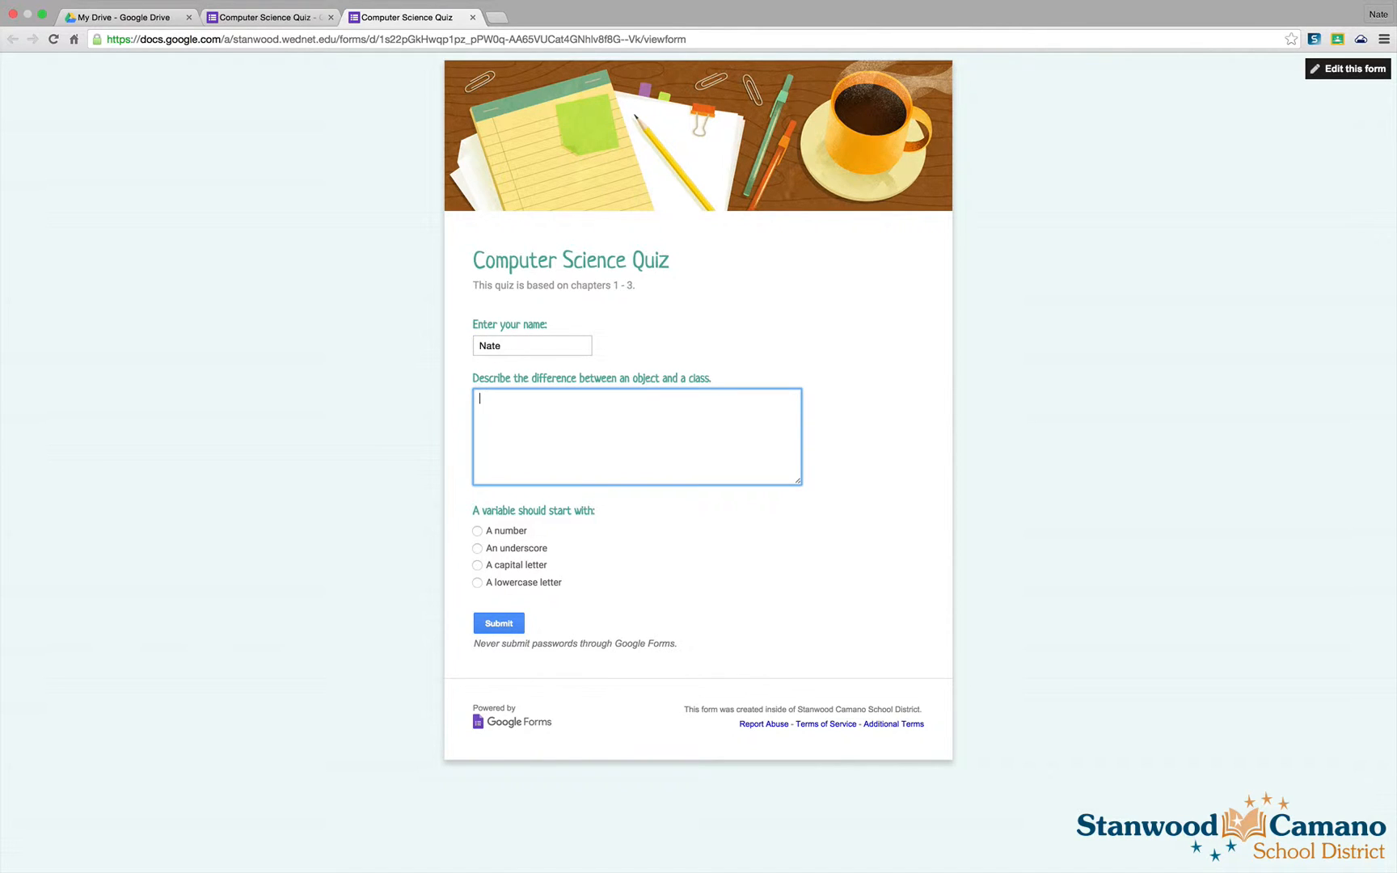
pyautogui.write('A longer answer...')
# - Answer the variable question with "A lowercase letter", submit the response, and close the confirmation page
pyautogui.click(477, 583)
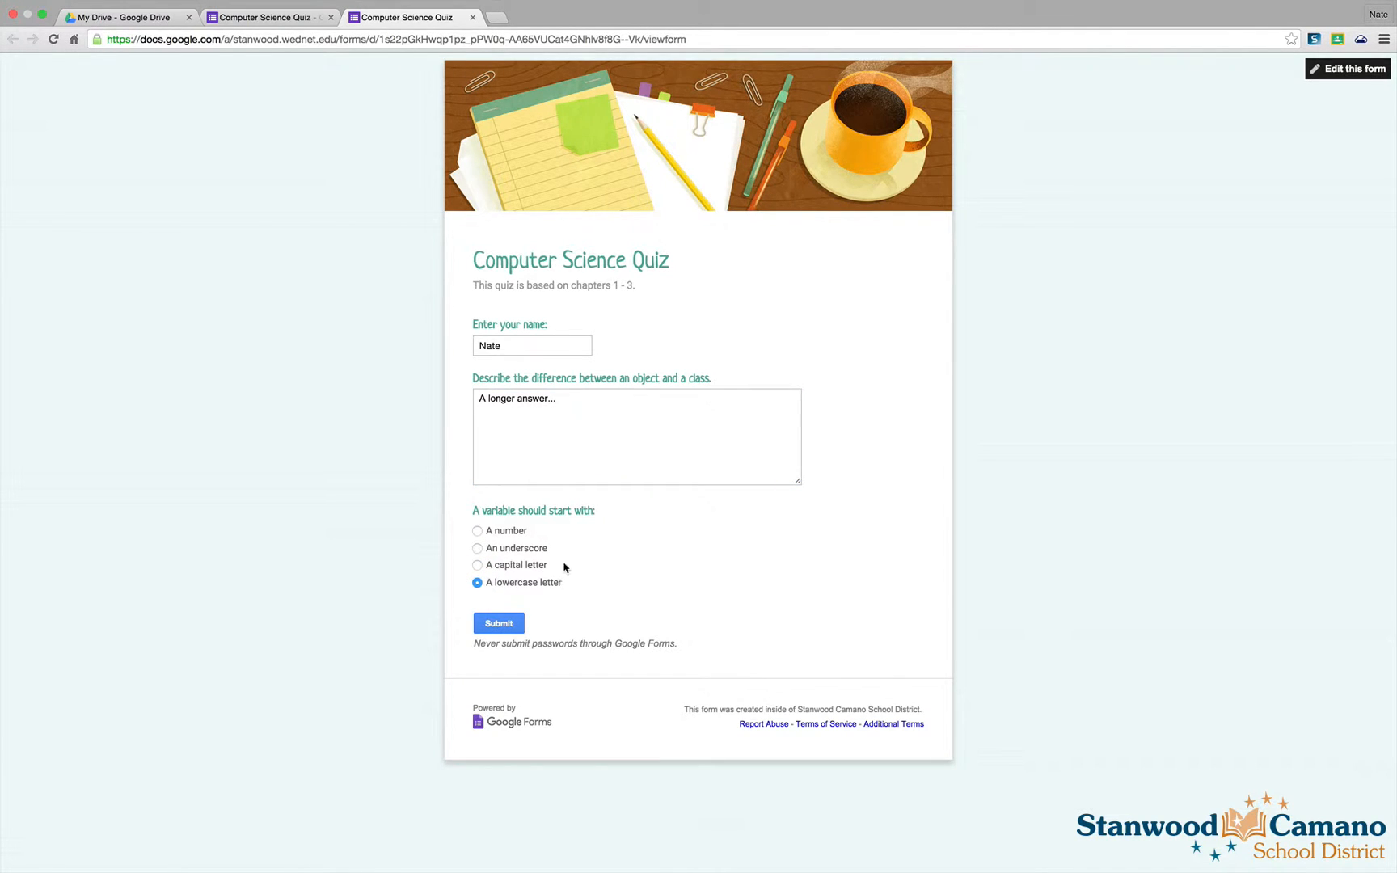
pyautogui.click(477, 548)
pyautogui.click(478, 583)
pyautogui.click(502, 624)
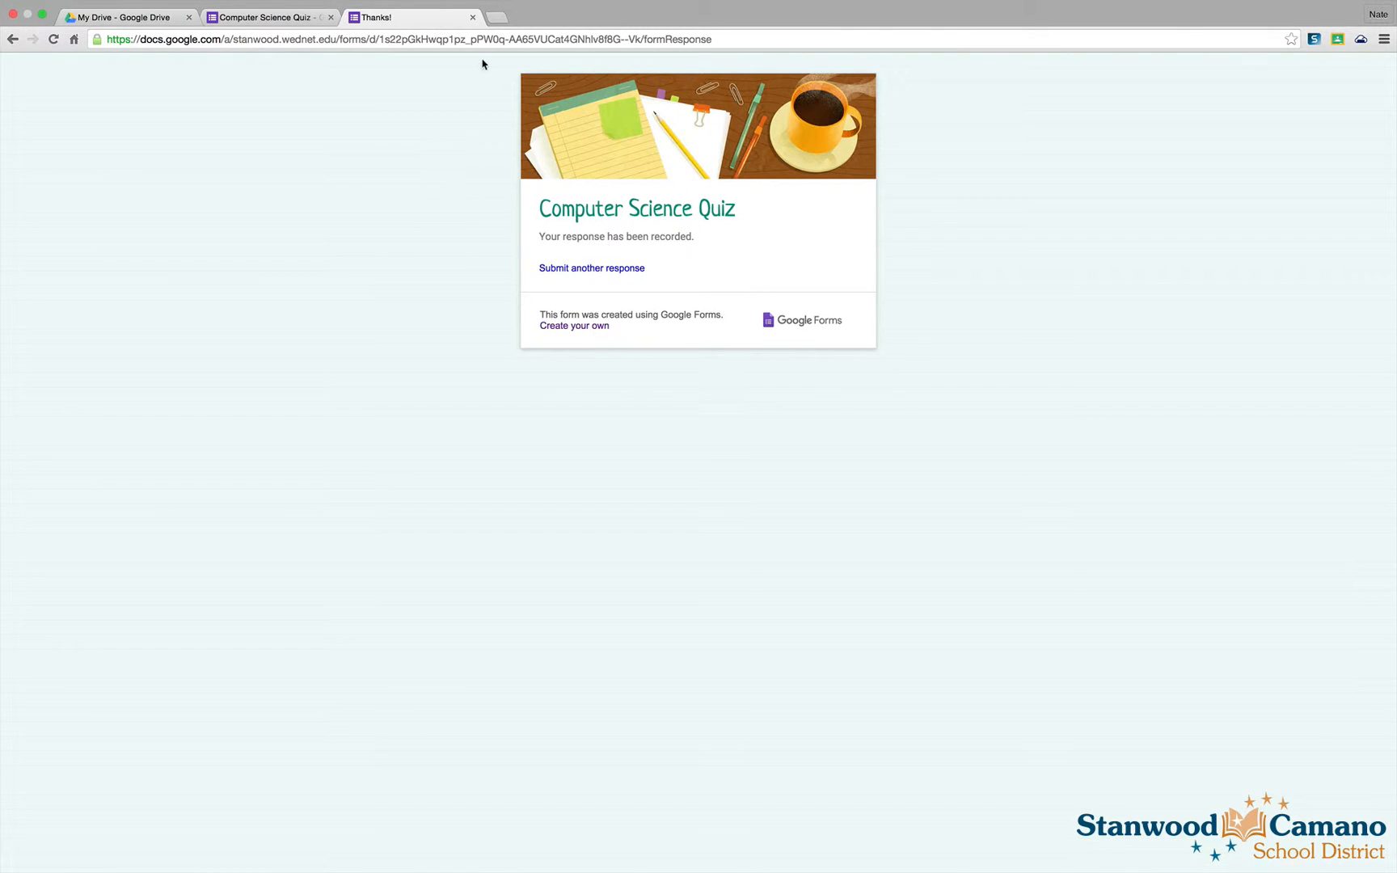
pyautogui.click(473, 17)
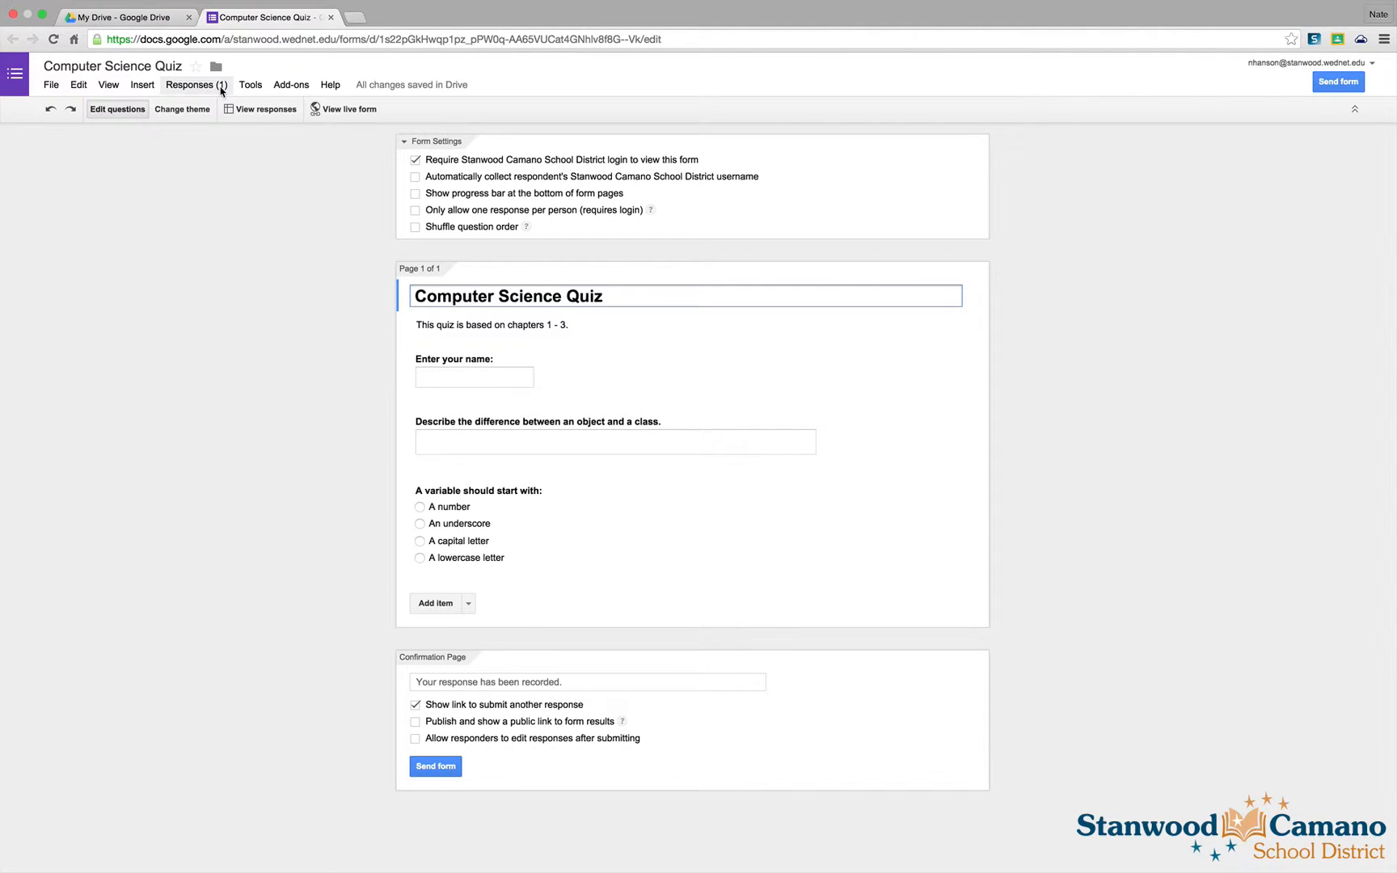
# - Open the quiz's response spreadsheet and examine the timestamp, name and answers recorded for the first response
pyautogui.click(258, 115)
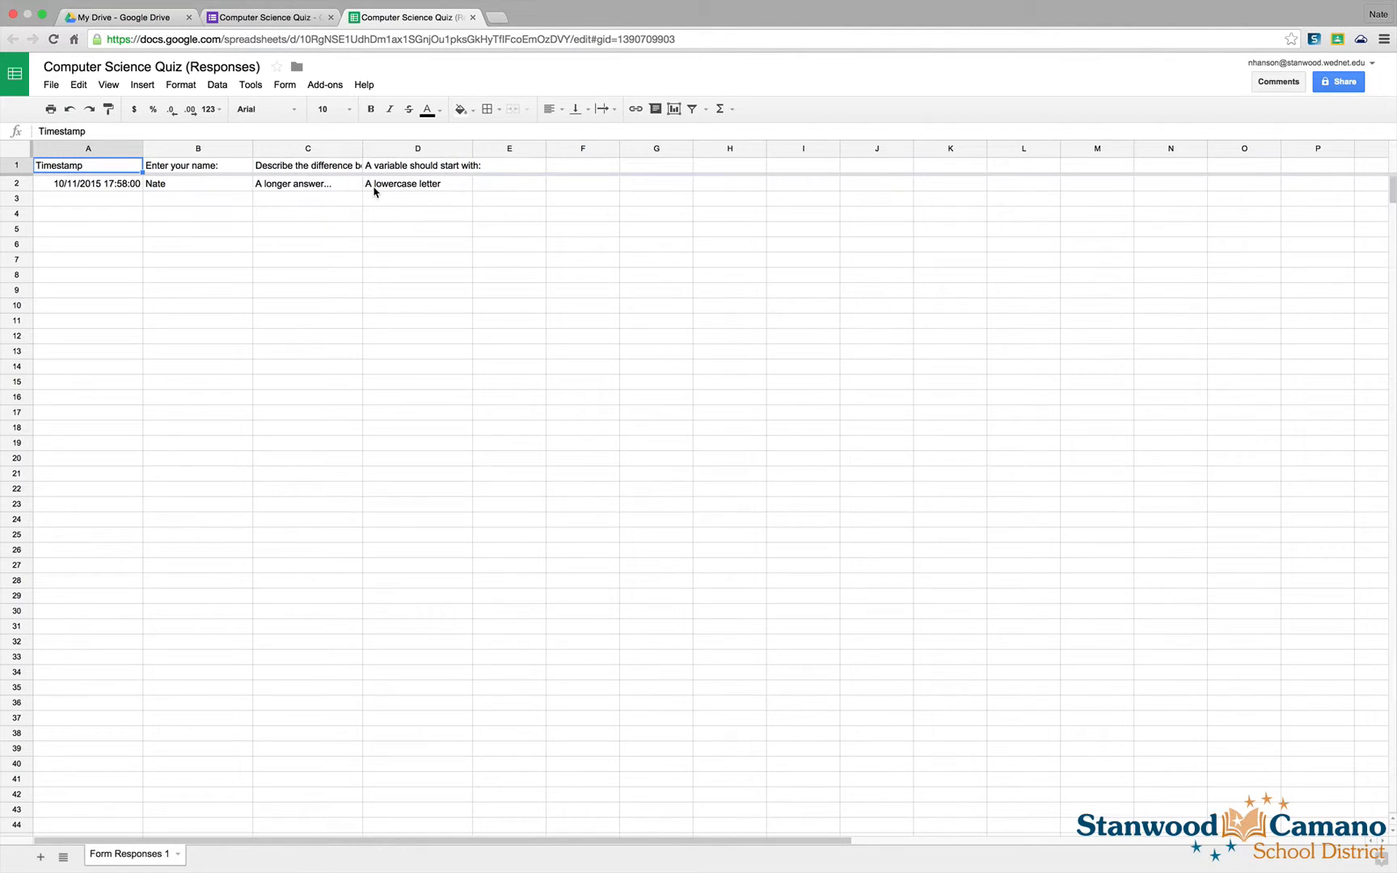
pyautogui.click(73, 186)
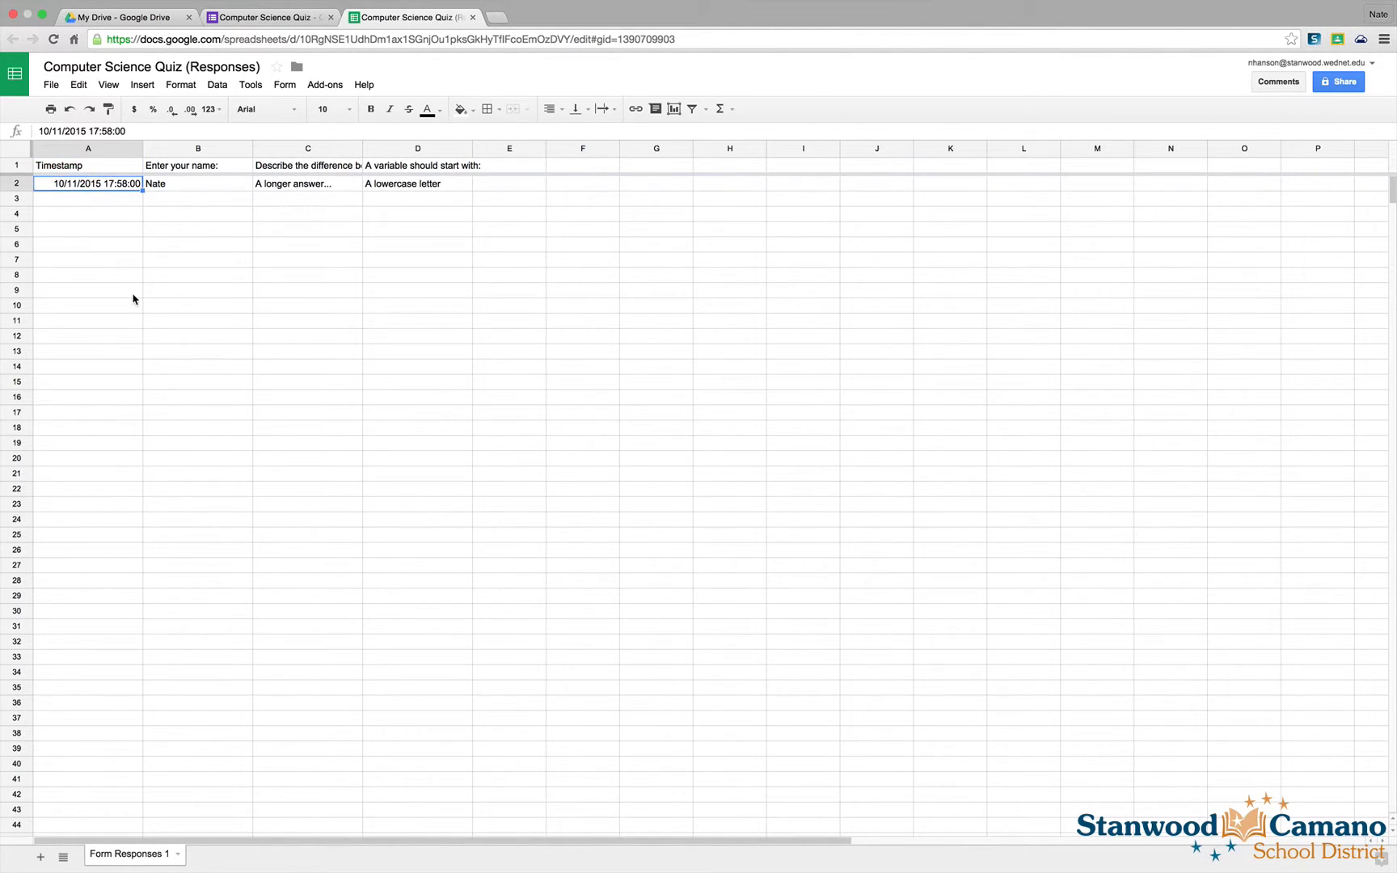
pyautogui.click(186, 186)
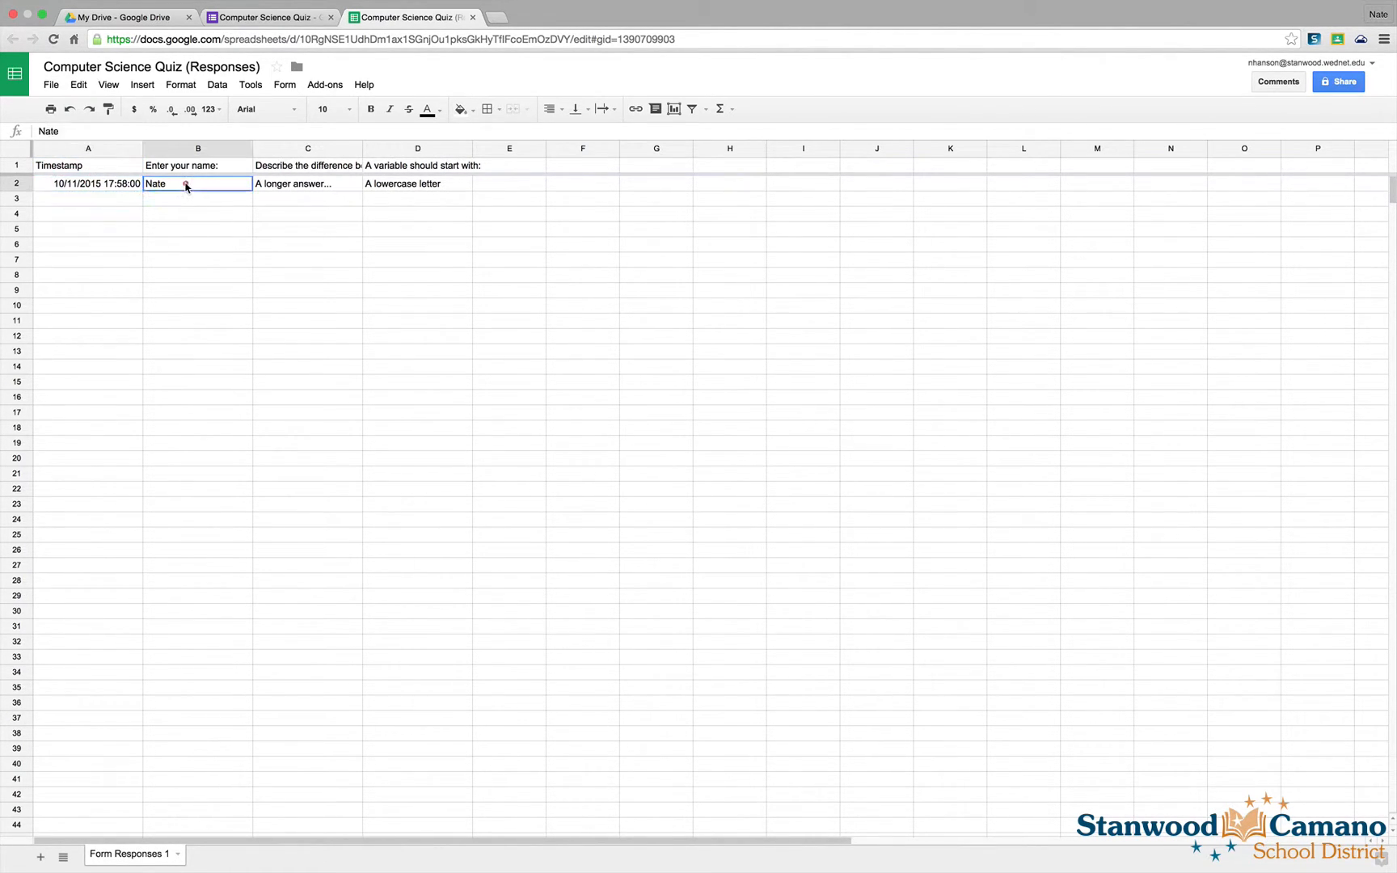
pyautogui.click(301, 186)
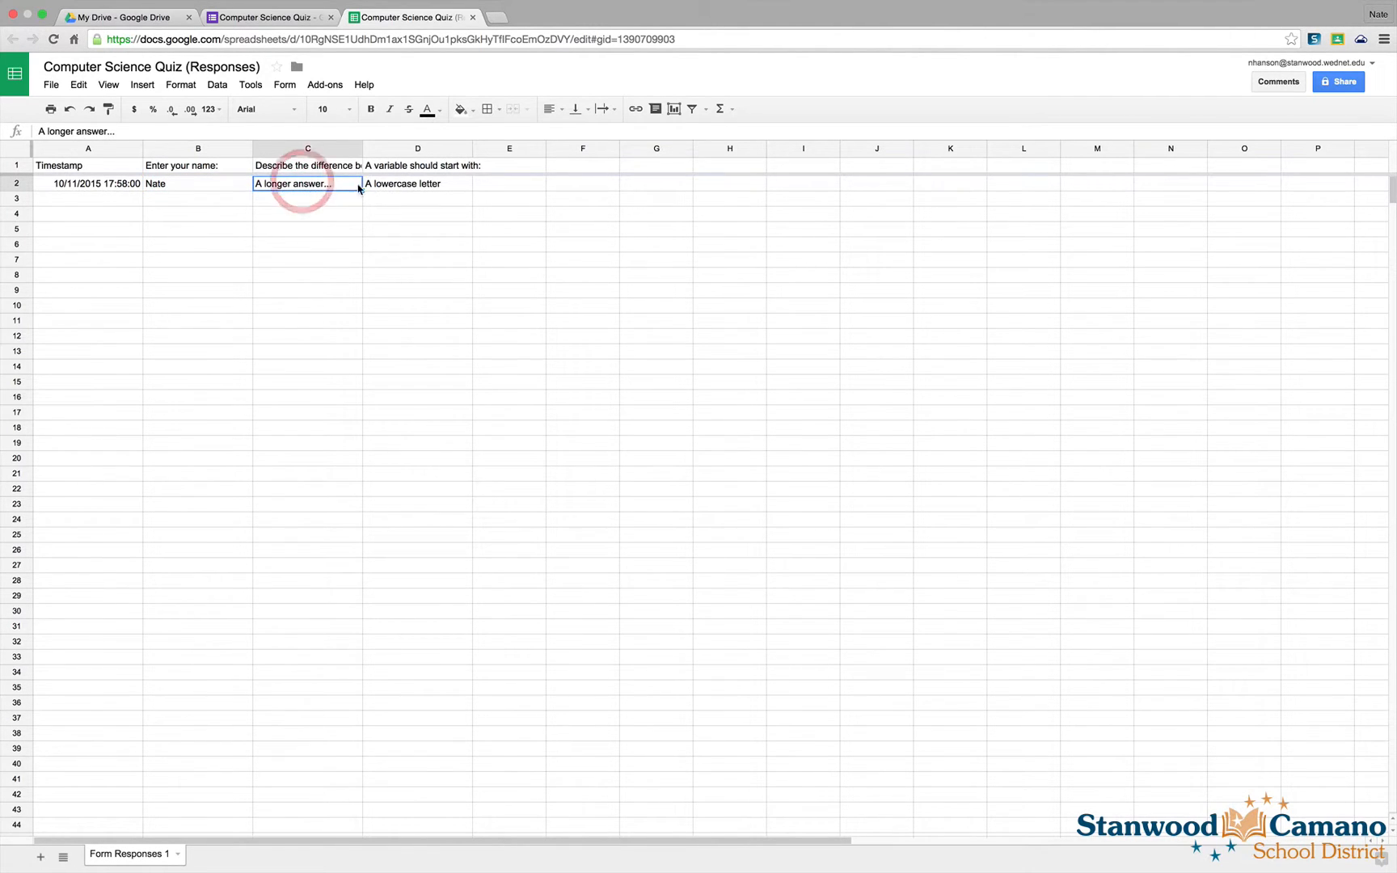
pyautogui.click(403, 186)
# - Fit column C's width to the full object and class question, check its header and answer cells, and close the response spreadsheet
pyautogui.click(331, 184)
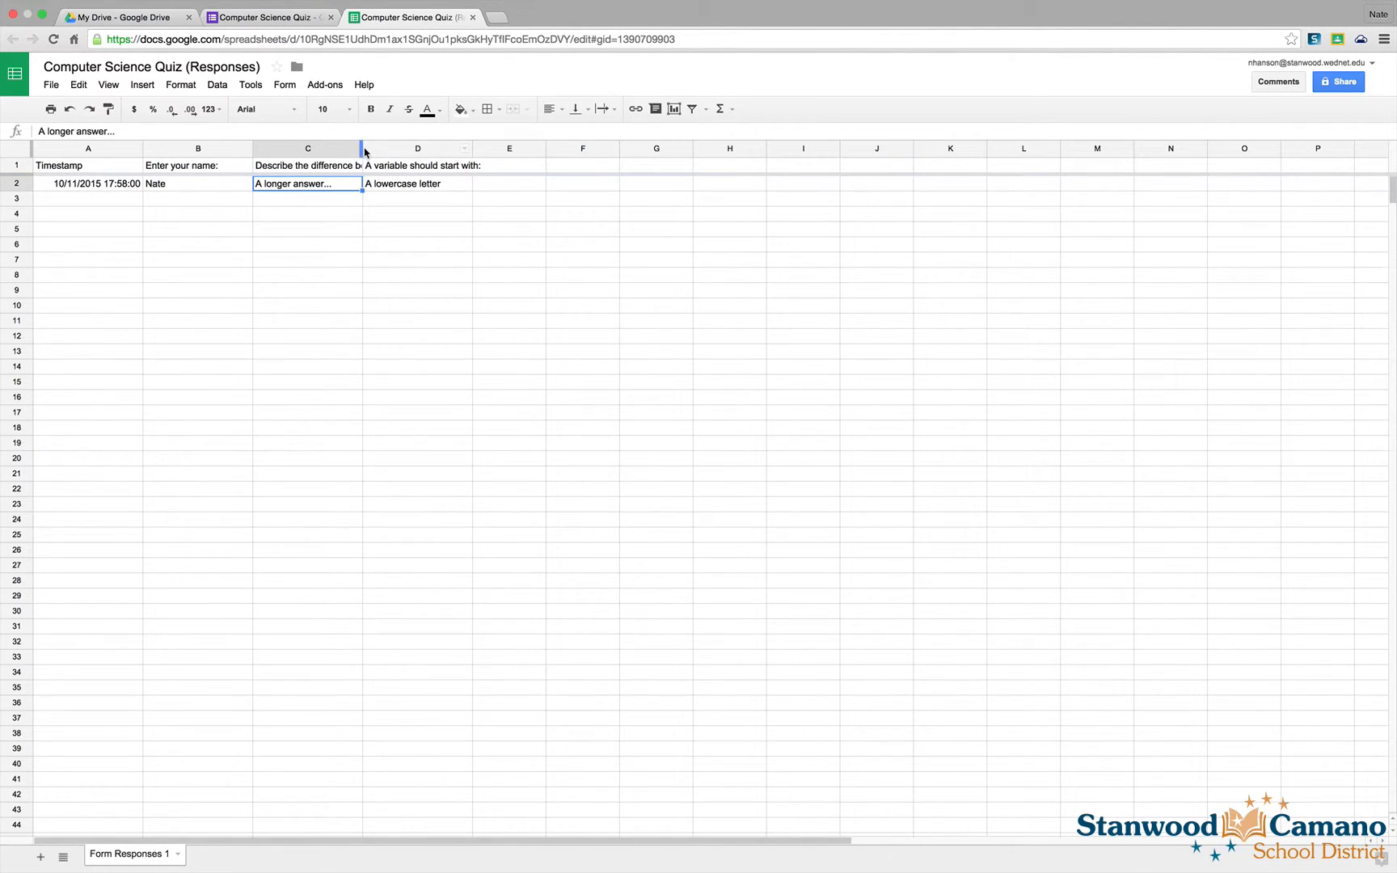
pyautogui.click(364, 151)
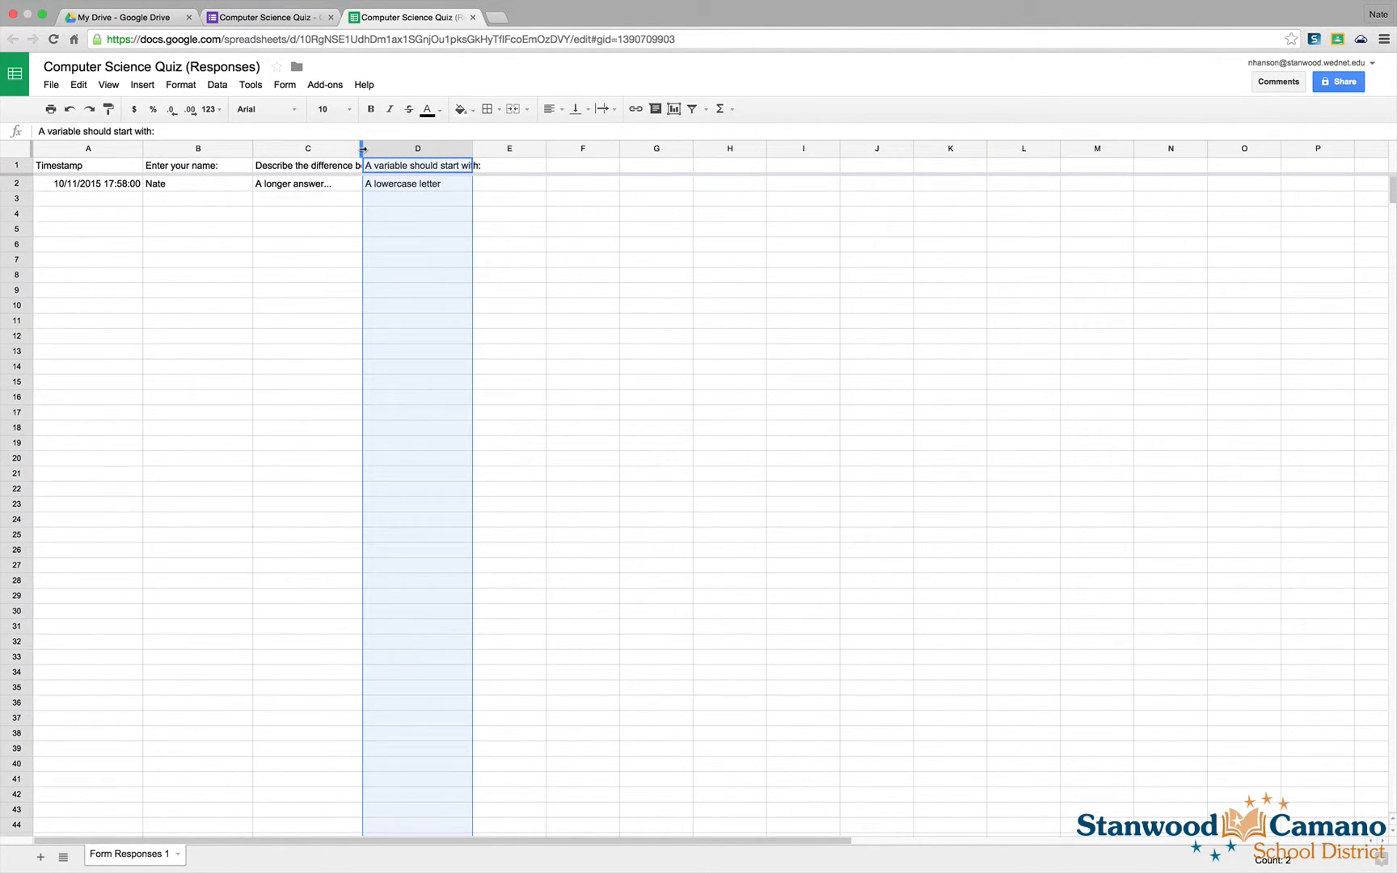
pyautogui.doubleClick(362, 149)
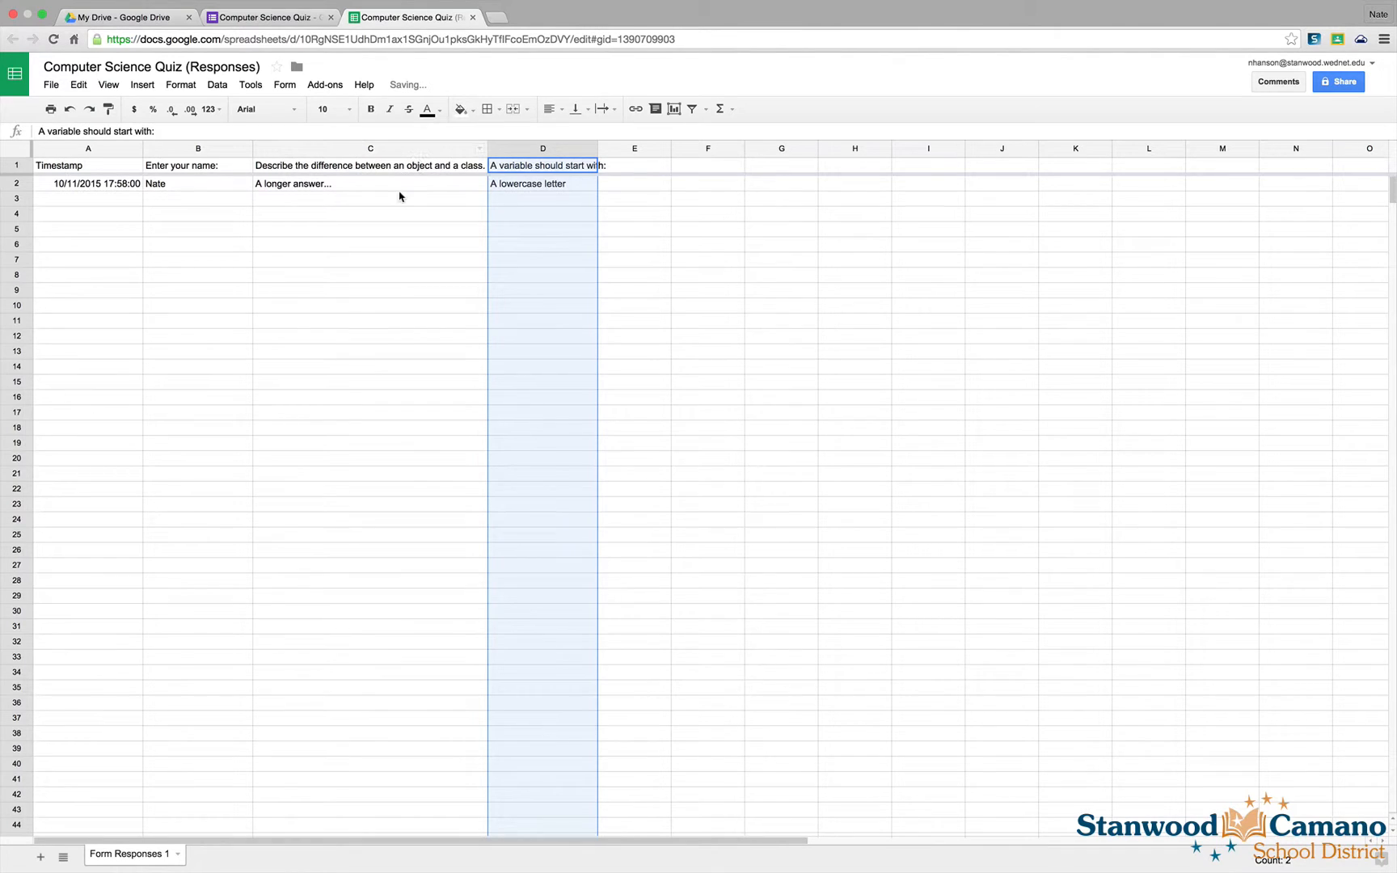
pyautogui.click(331, 185)
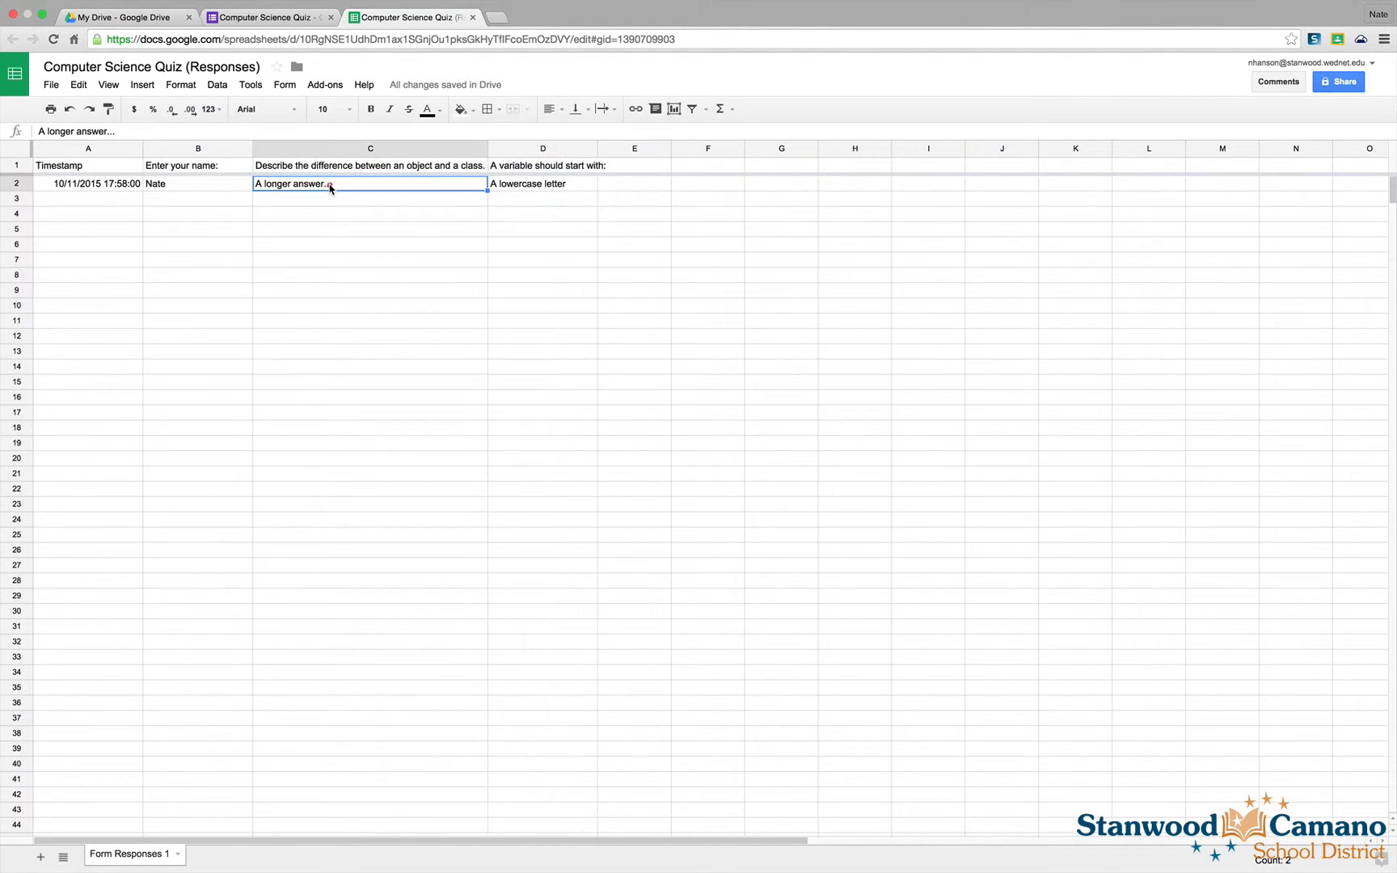
pyautogui.click(337, 167)
pyautogui.doubleClick(337, 167)
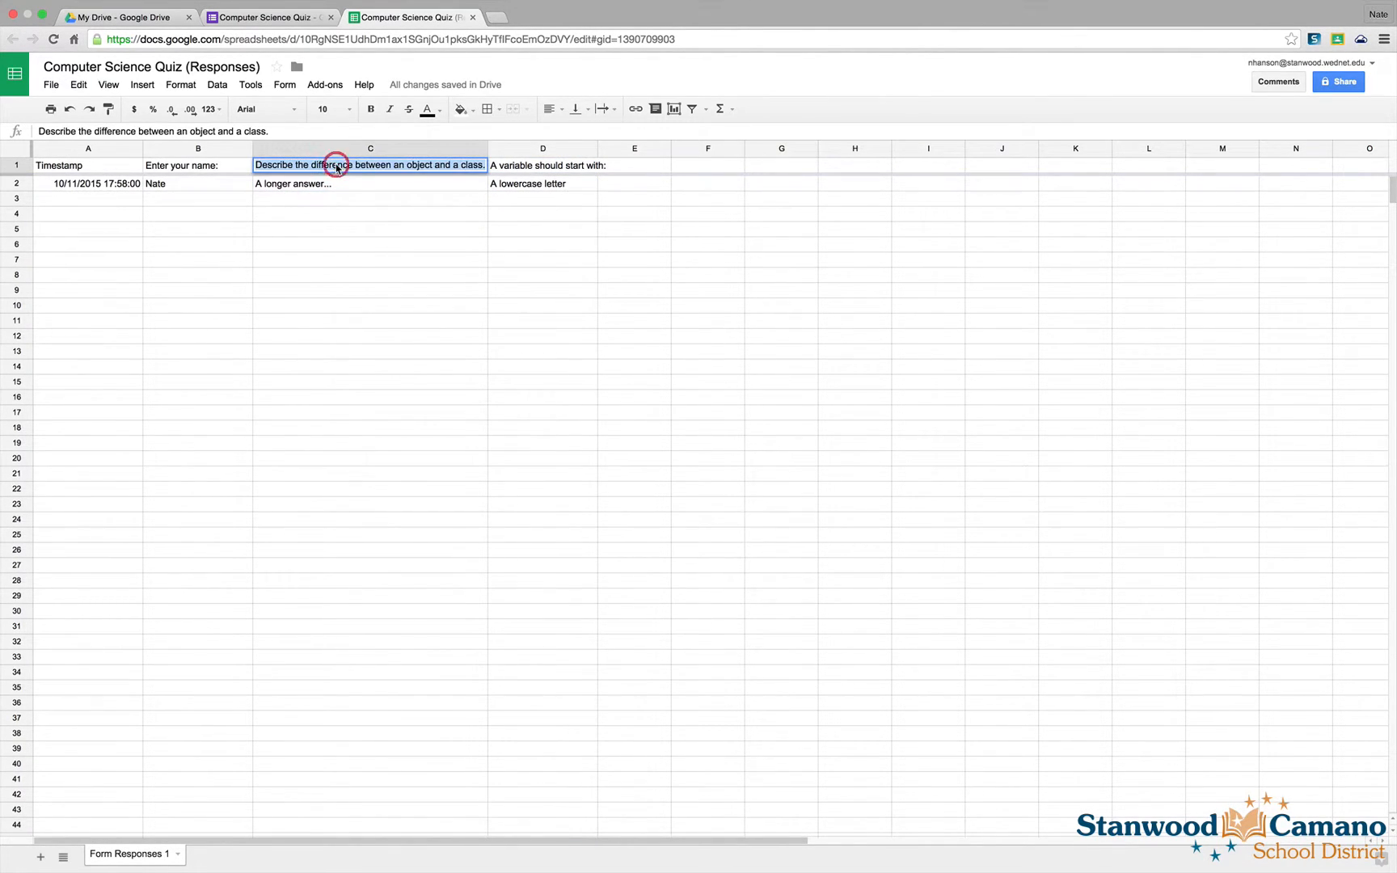
pyautogui.click(428, 185)
pyautogui.click(473, 17)
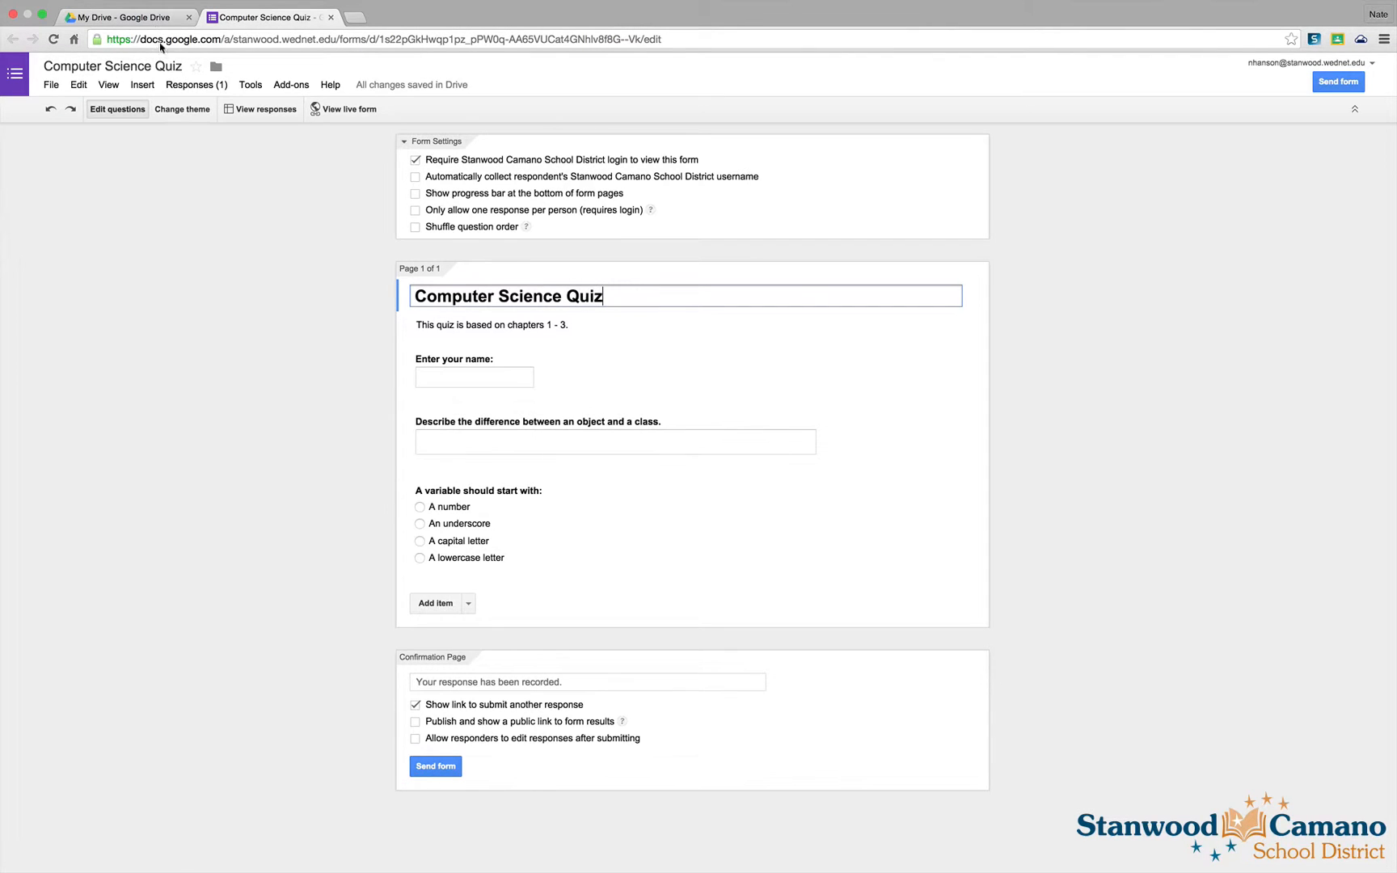
# - Switch to Google Drive and locate the Computer Science Quiz form and its Computer Science Quiz (Responses) spreadsheet
pyautogui.click(130, 21)
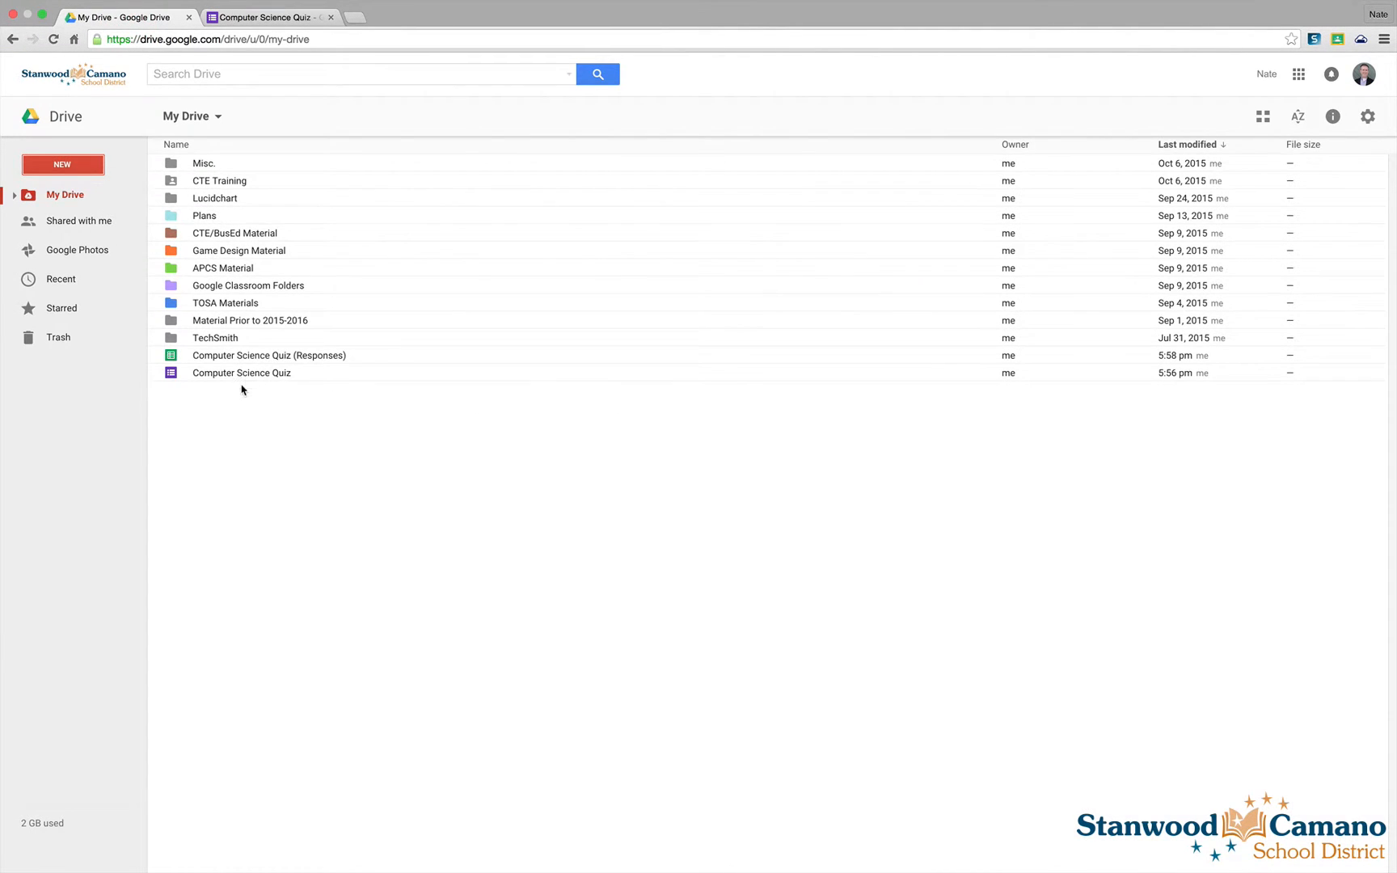
pyautogui.click(209, 375)
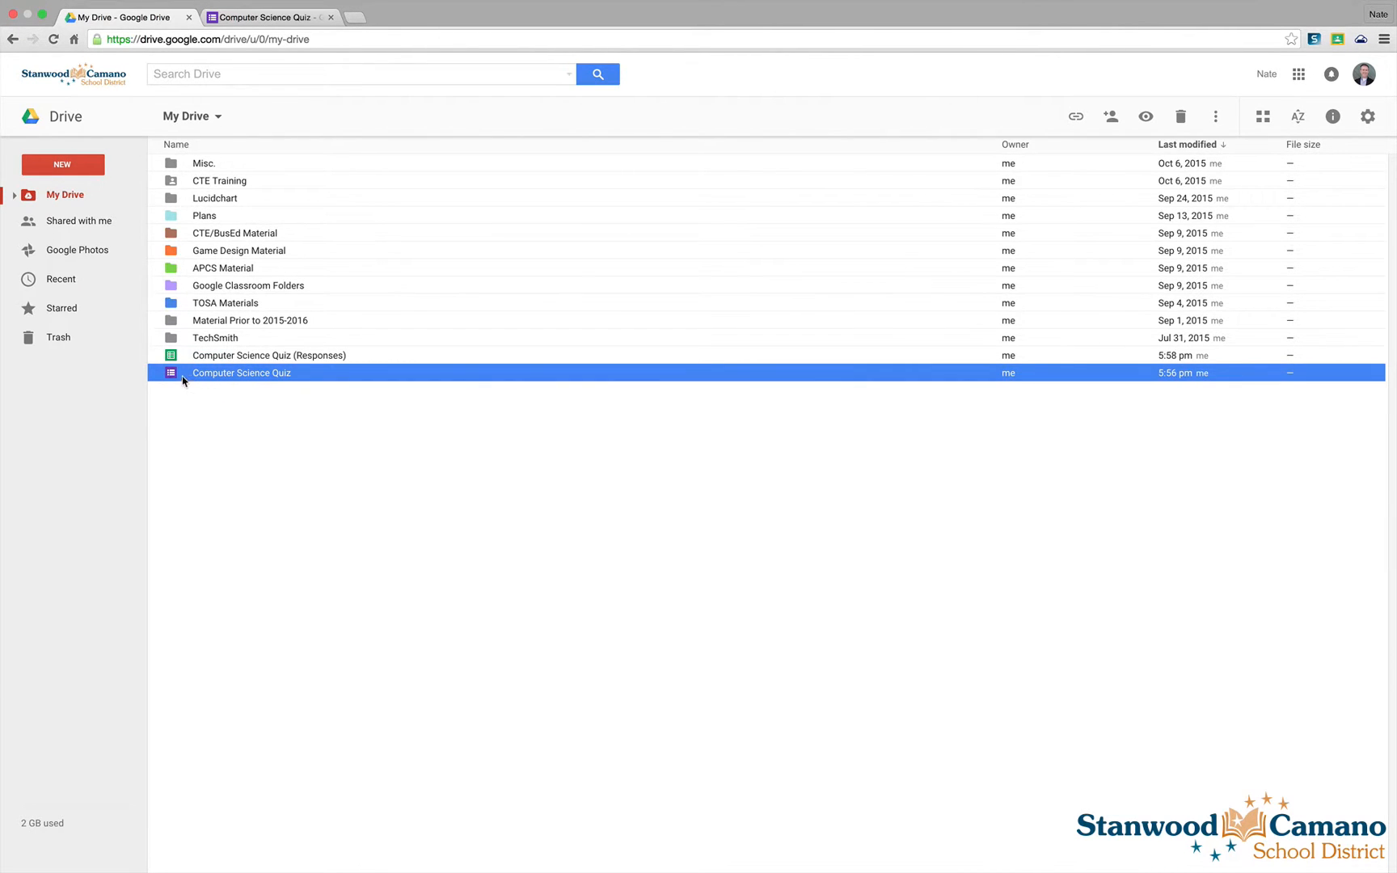
pyautogui.click(205, 359)
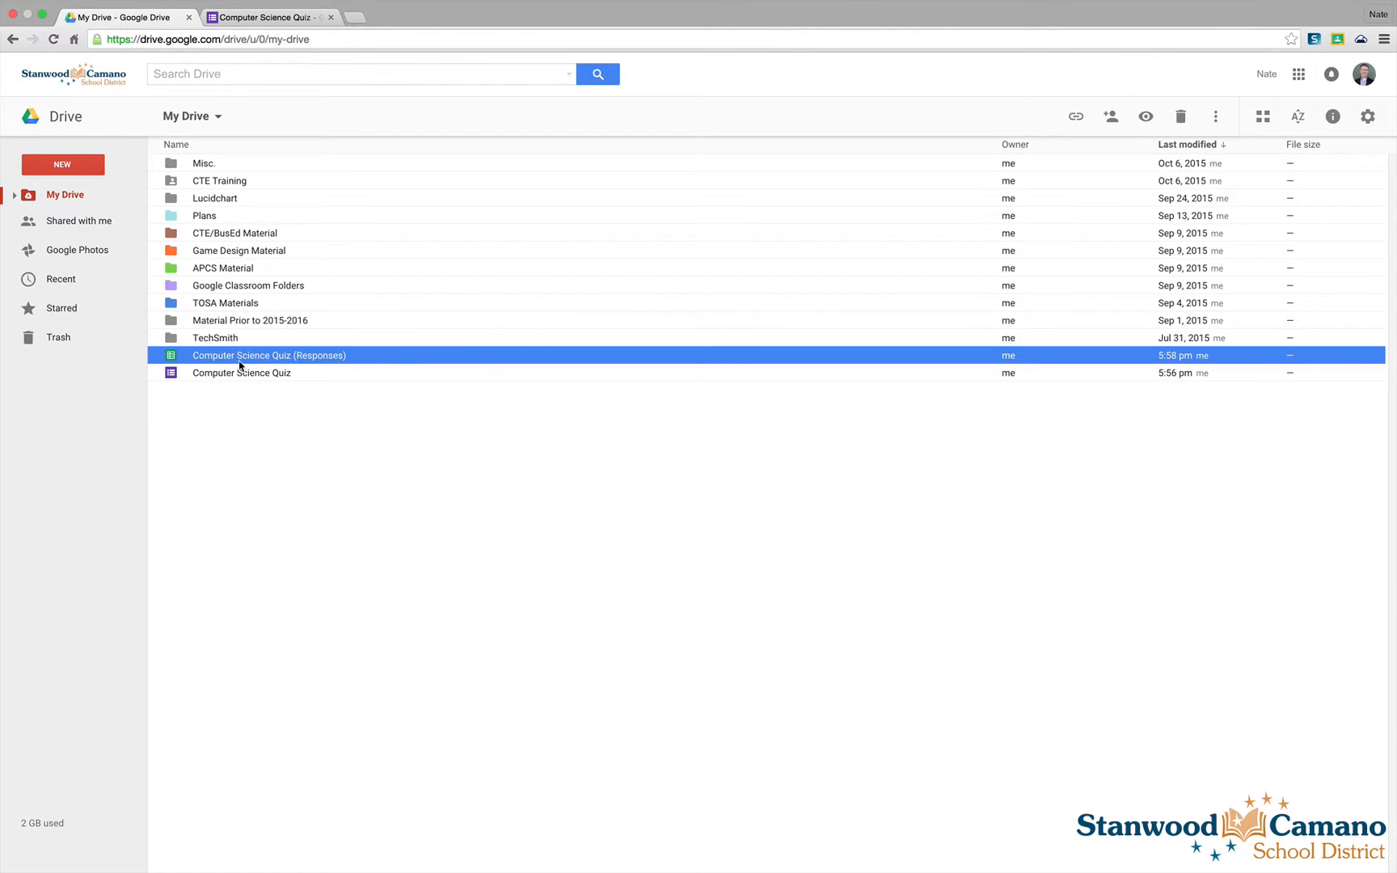
pyautogui.click(213, 399)
pyautogui.click(197, 378)
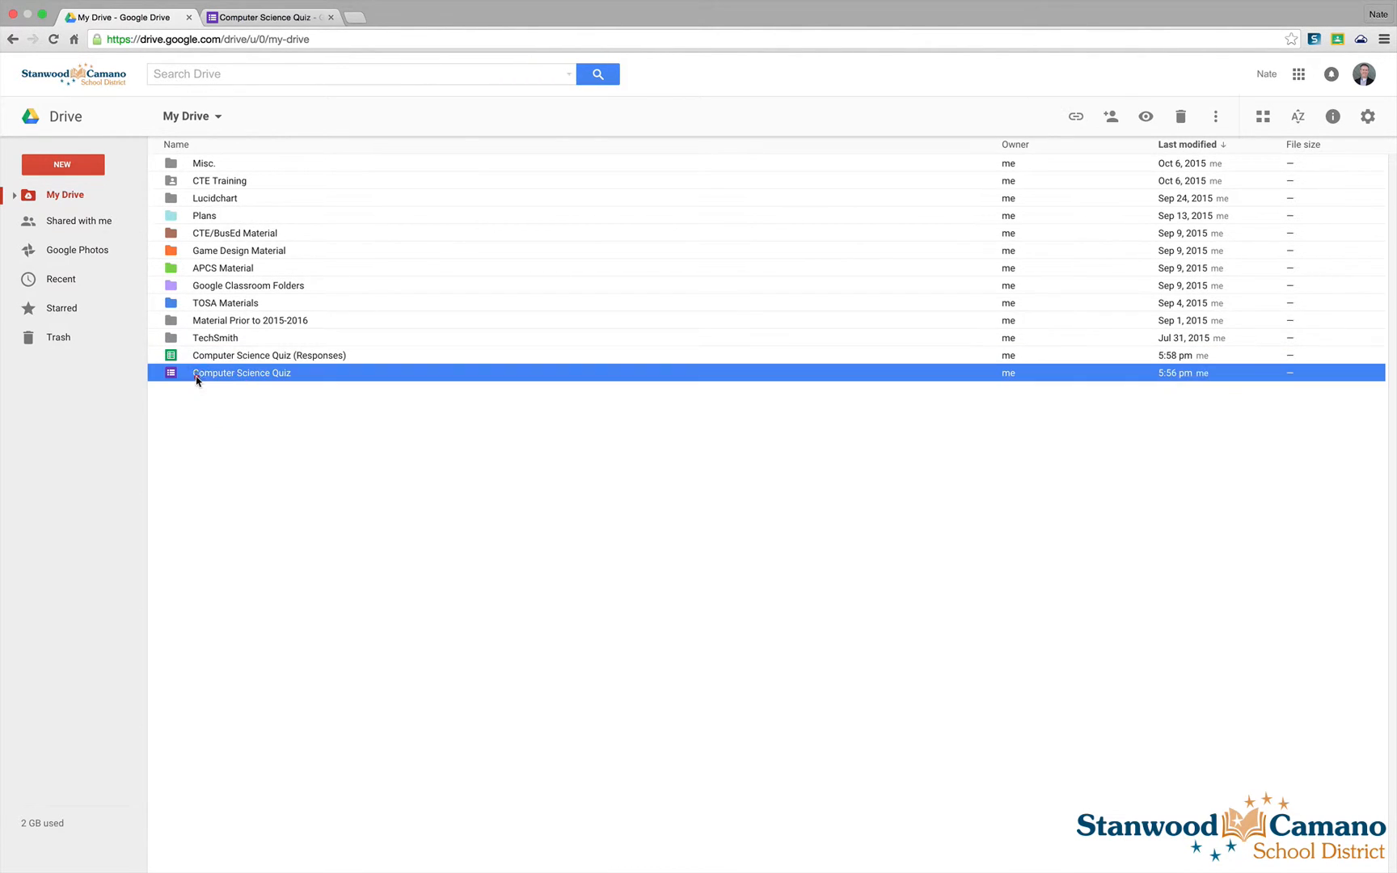
pyautogui.click(208, 358)
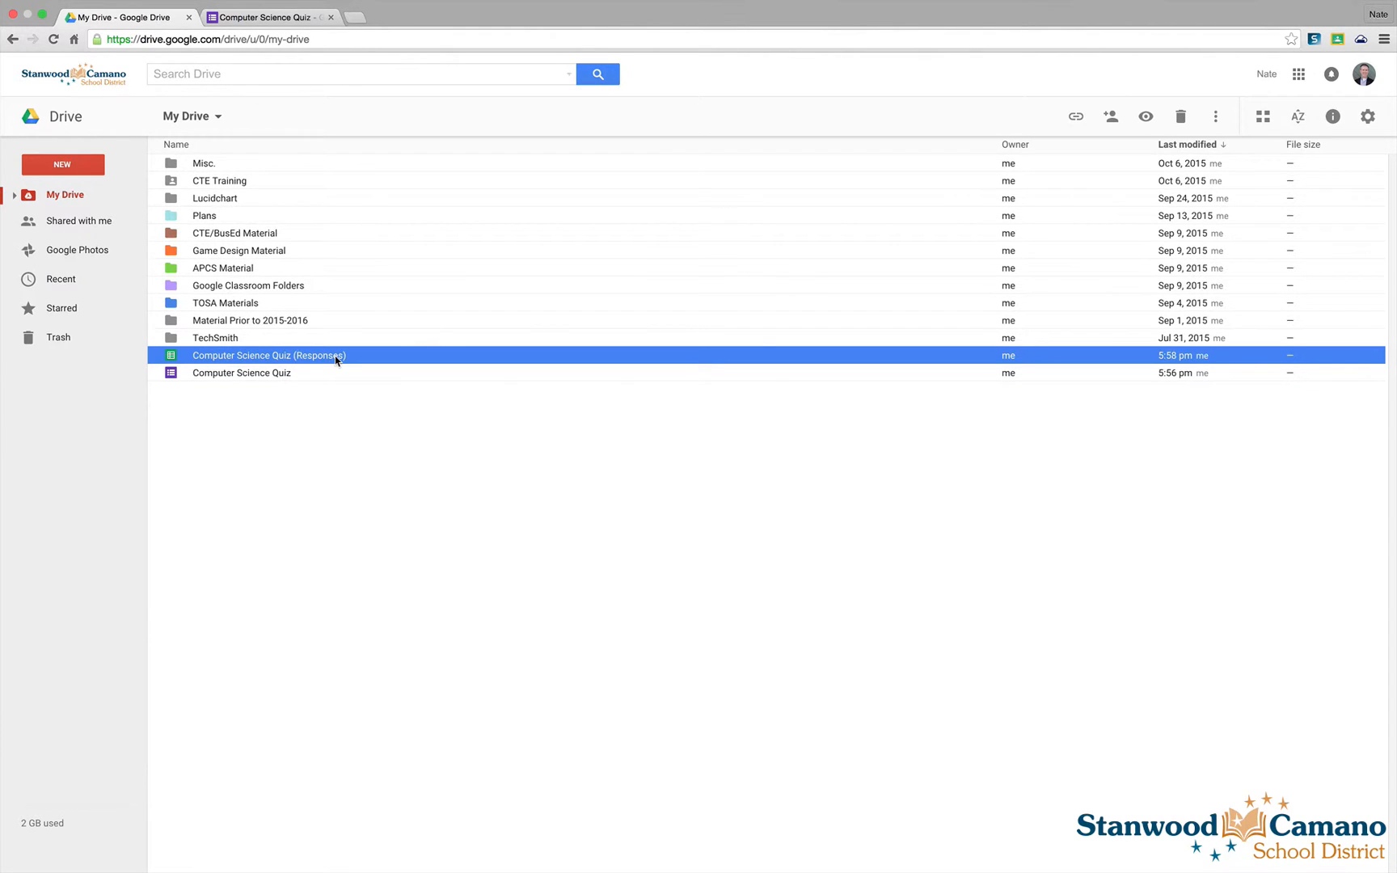
pyautogui.click(292, 406)
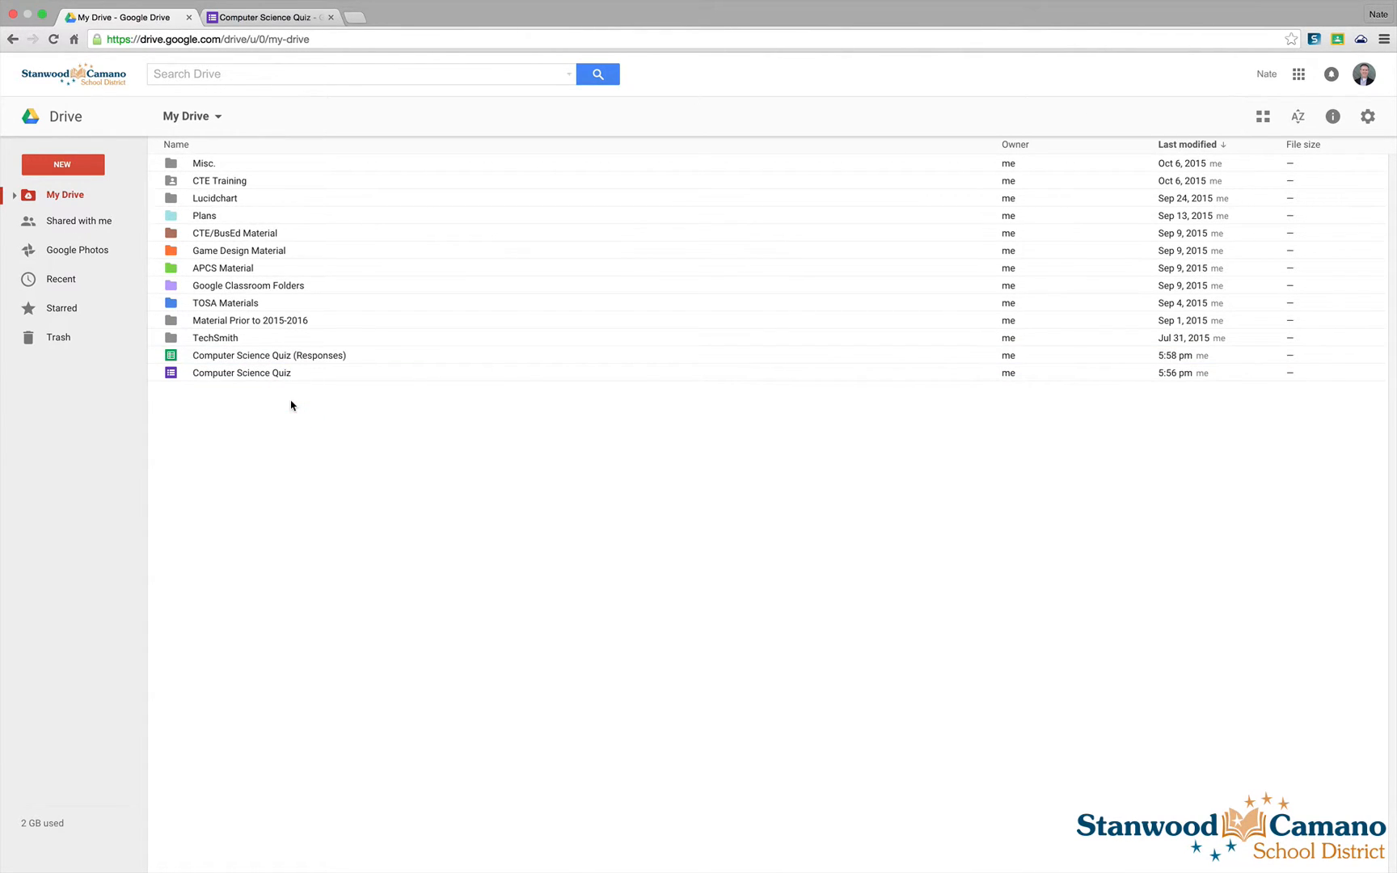
# - Return to the Computer Science Quiz form, view all submitted responses in its spreadsheet, and close the spreadsheet
pyautogui.click(275, 19)
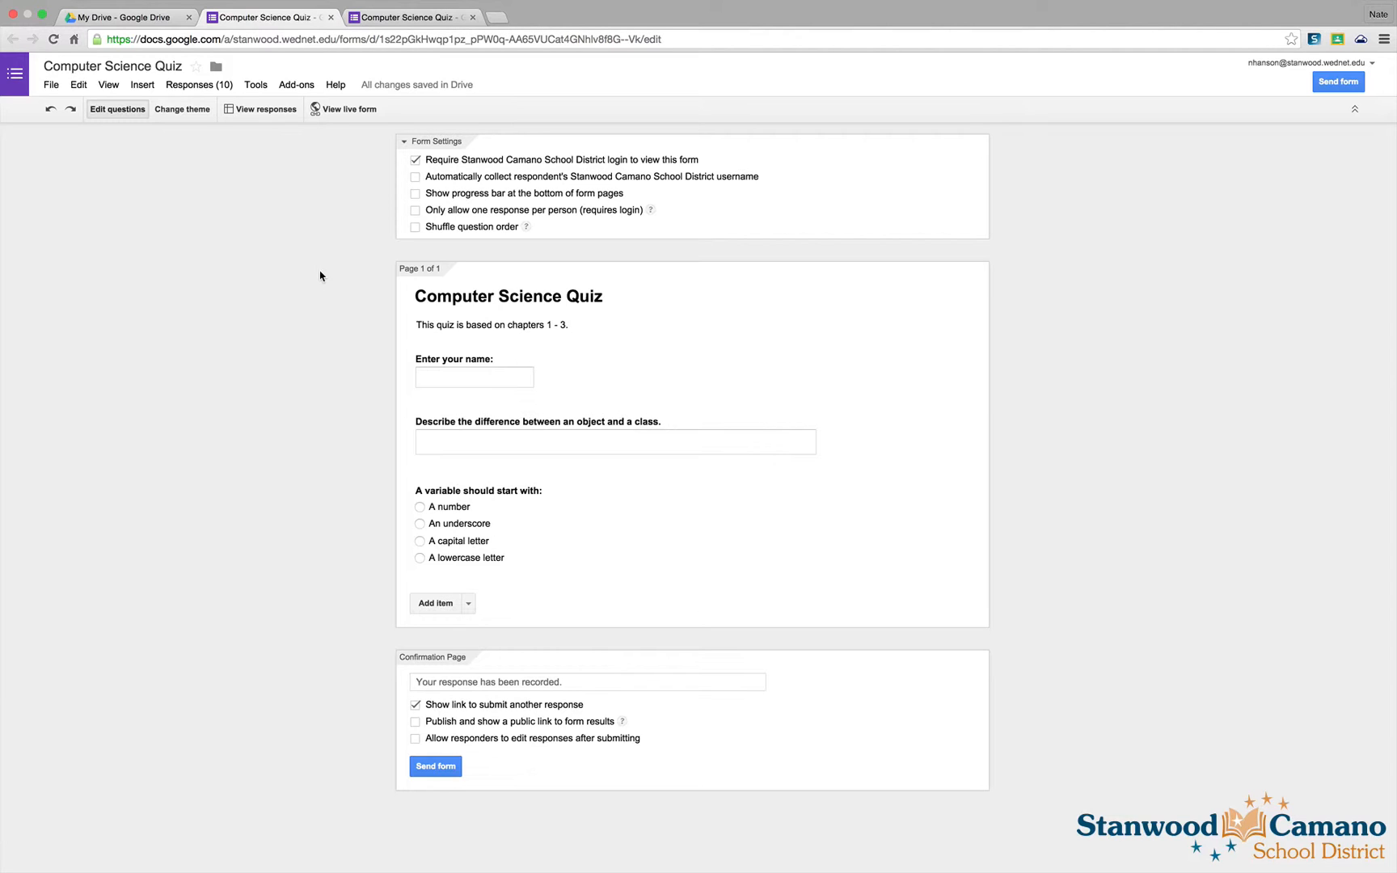
pyautogui.click(212, 88)
pyautogui.click(212, 86)
pyautogui.click(253, 112)
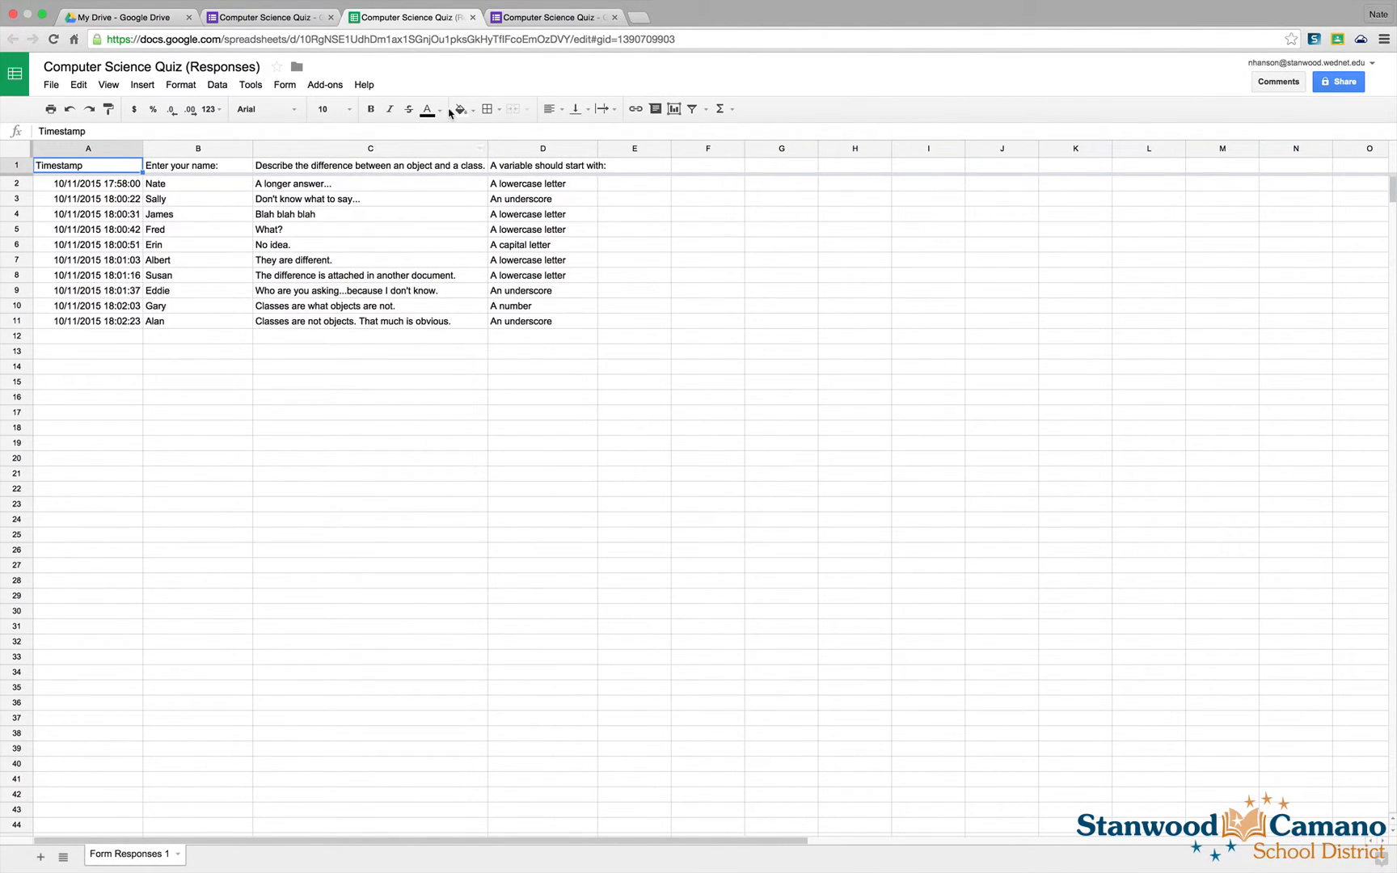
pyautogui.click(473, 17)
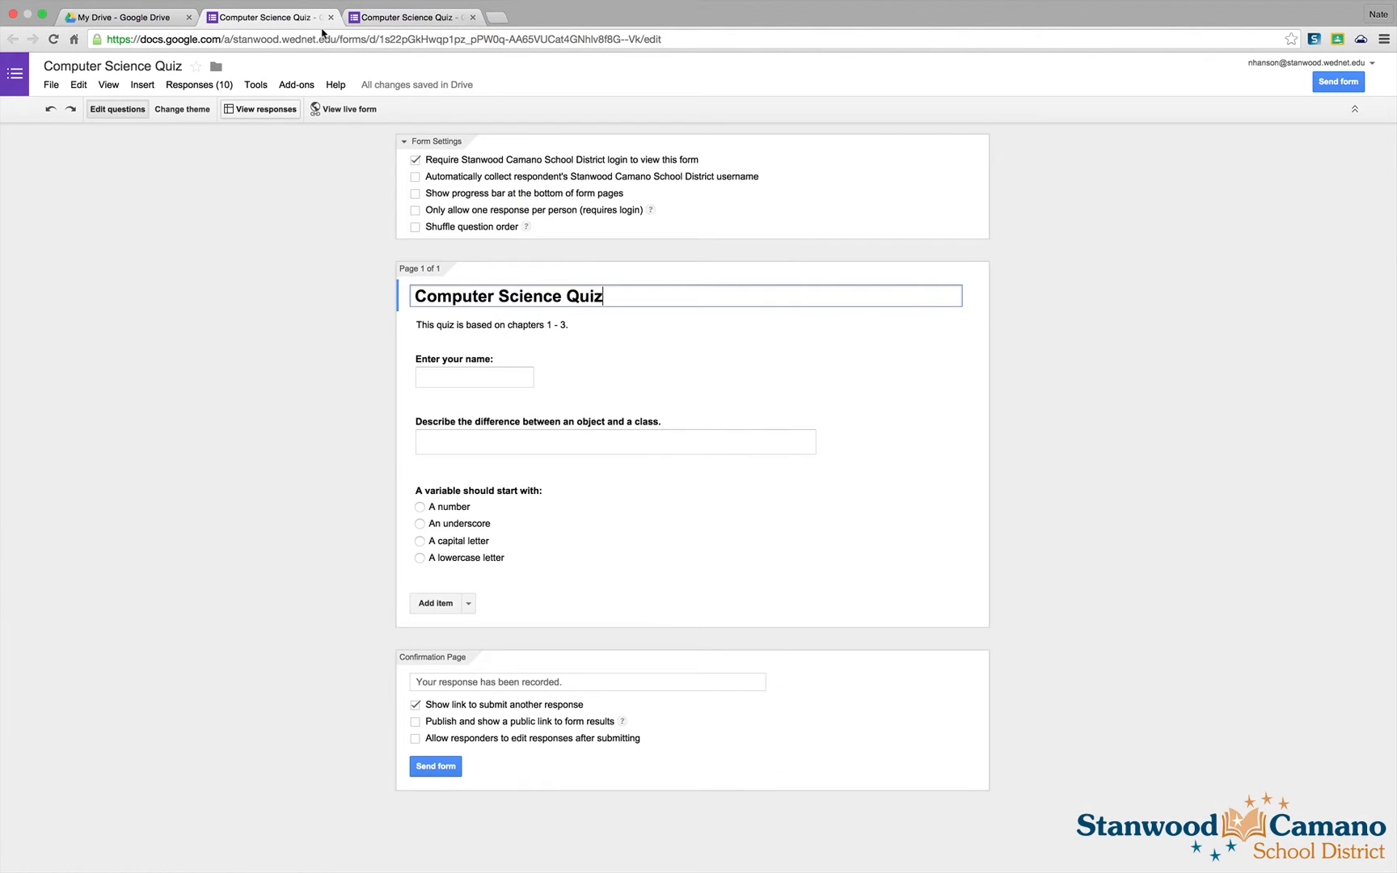
# - Open the summary of responses and look through the submitted names and the answers to the object and class question
pyautogui.click(285, 272)
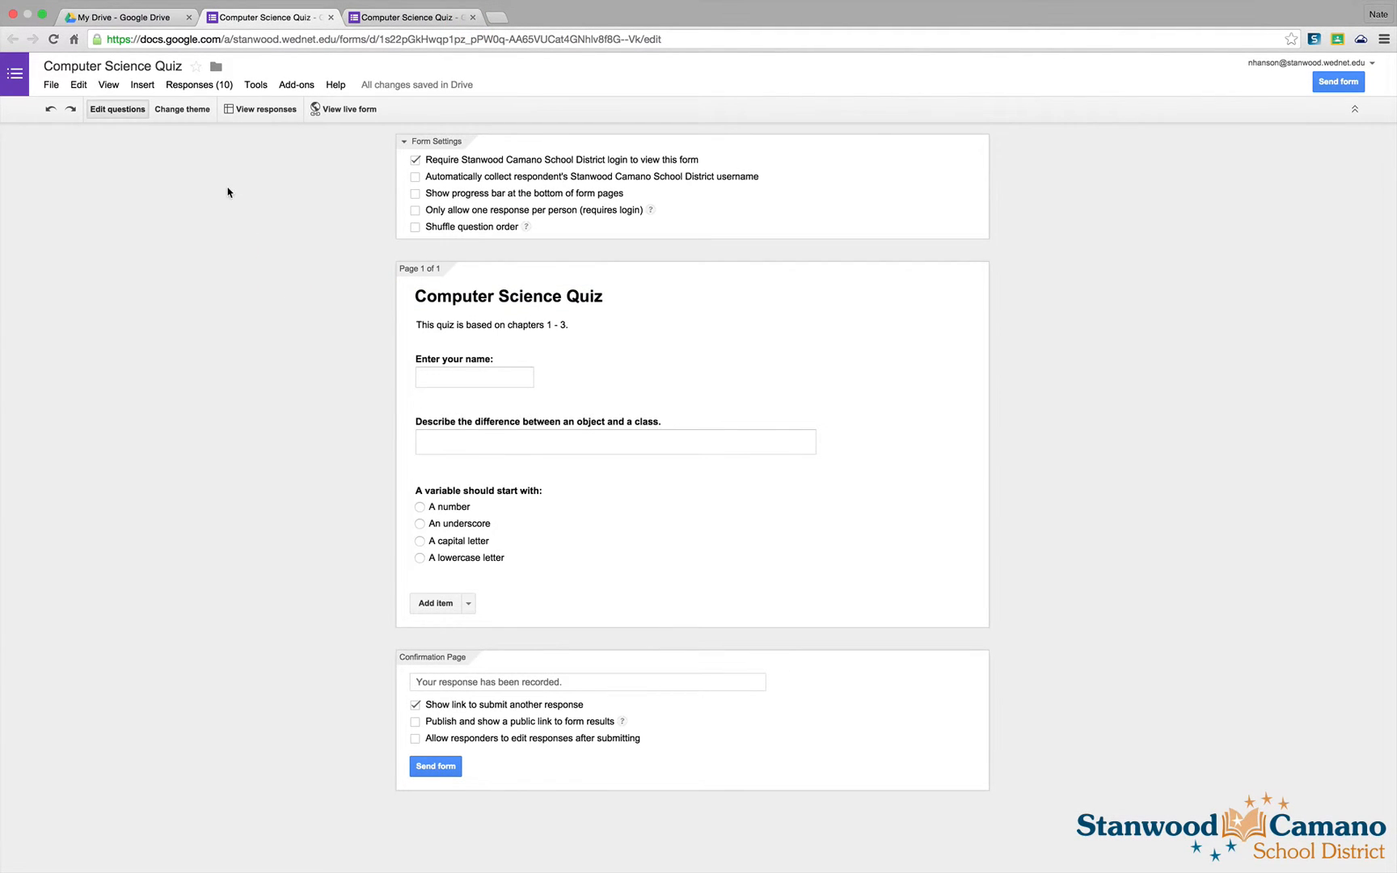
pyautogui.click(197, 87)
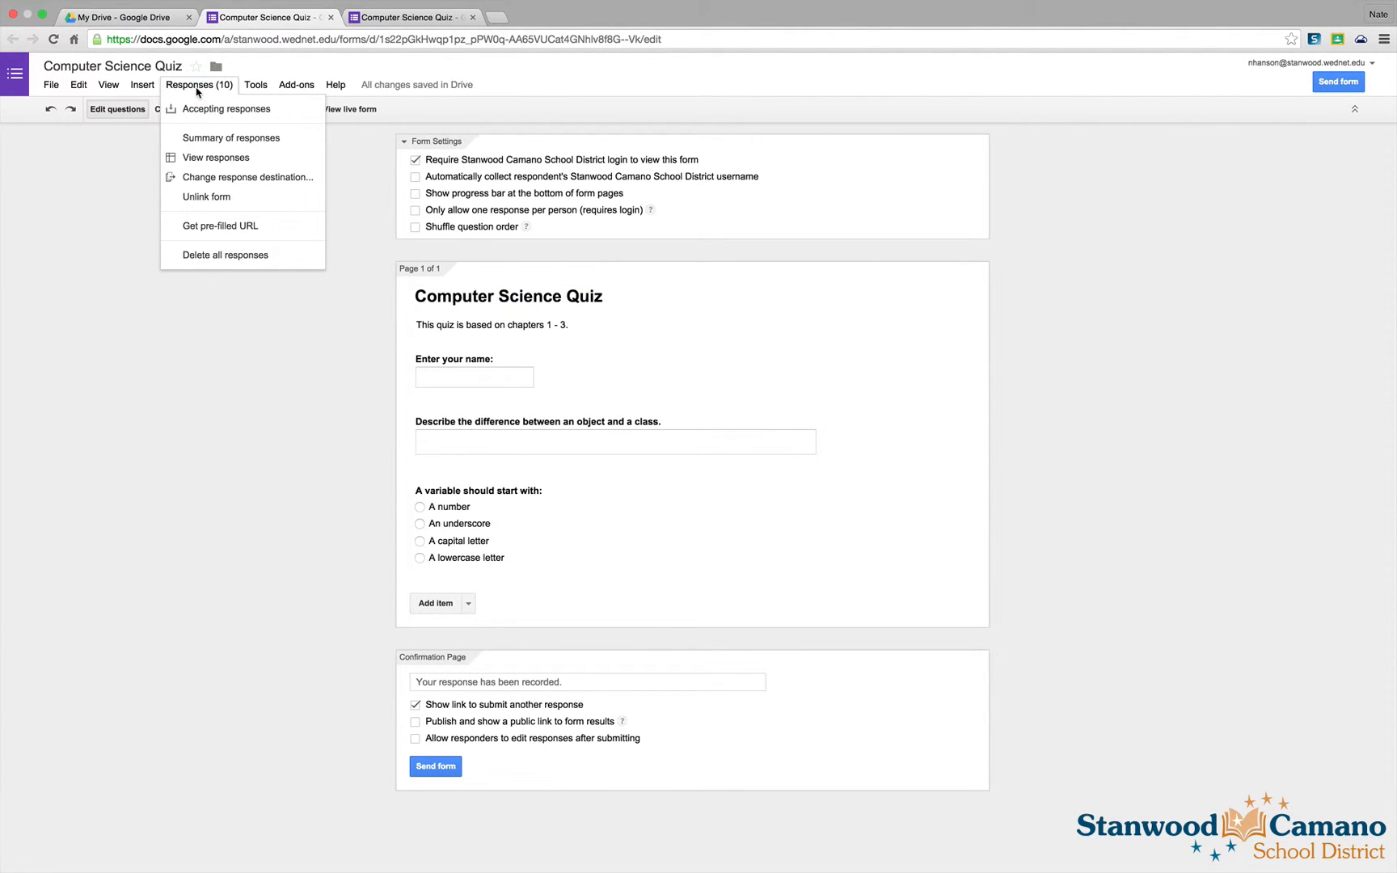
pyautogui.click(233, 139)
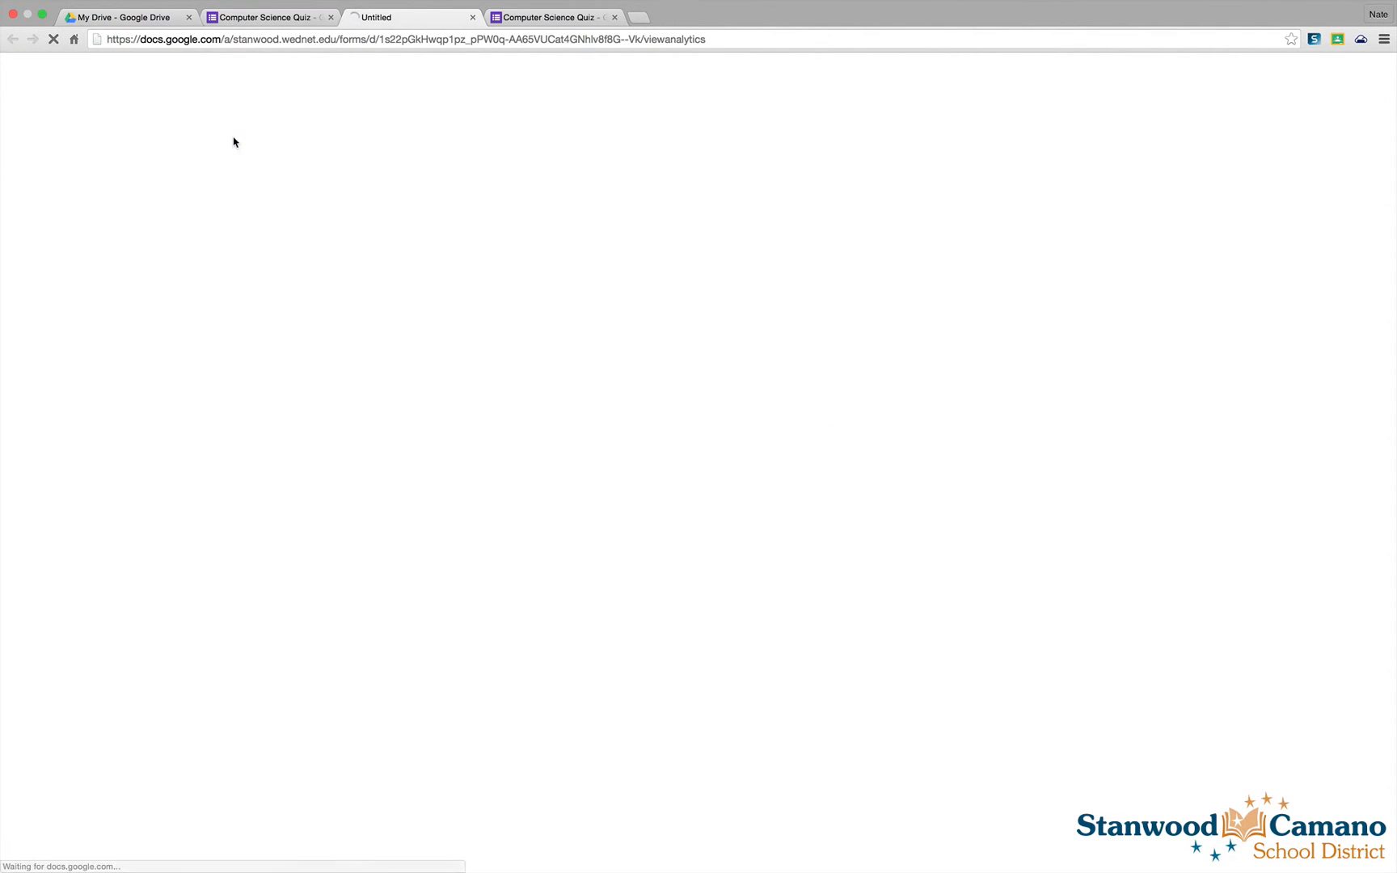
pyautogui.scroll(-3, 387, 237)
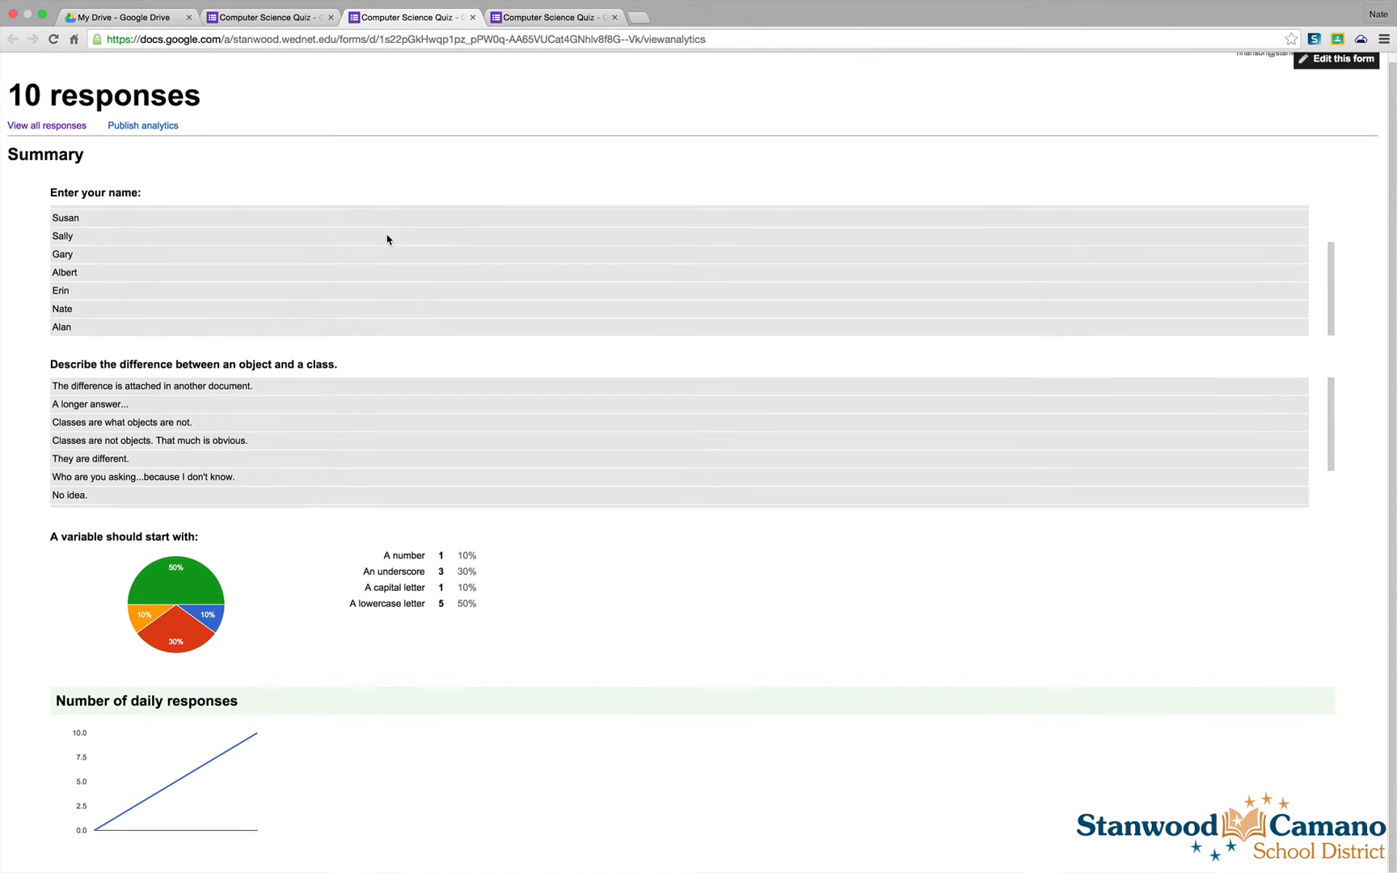
pyautogui.scroll(-3, 485, 402)
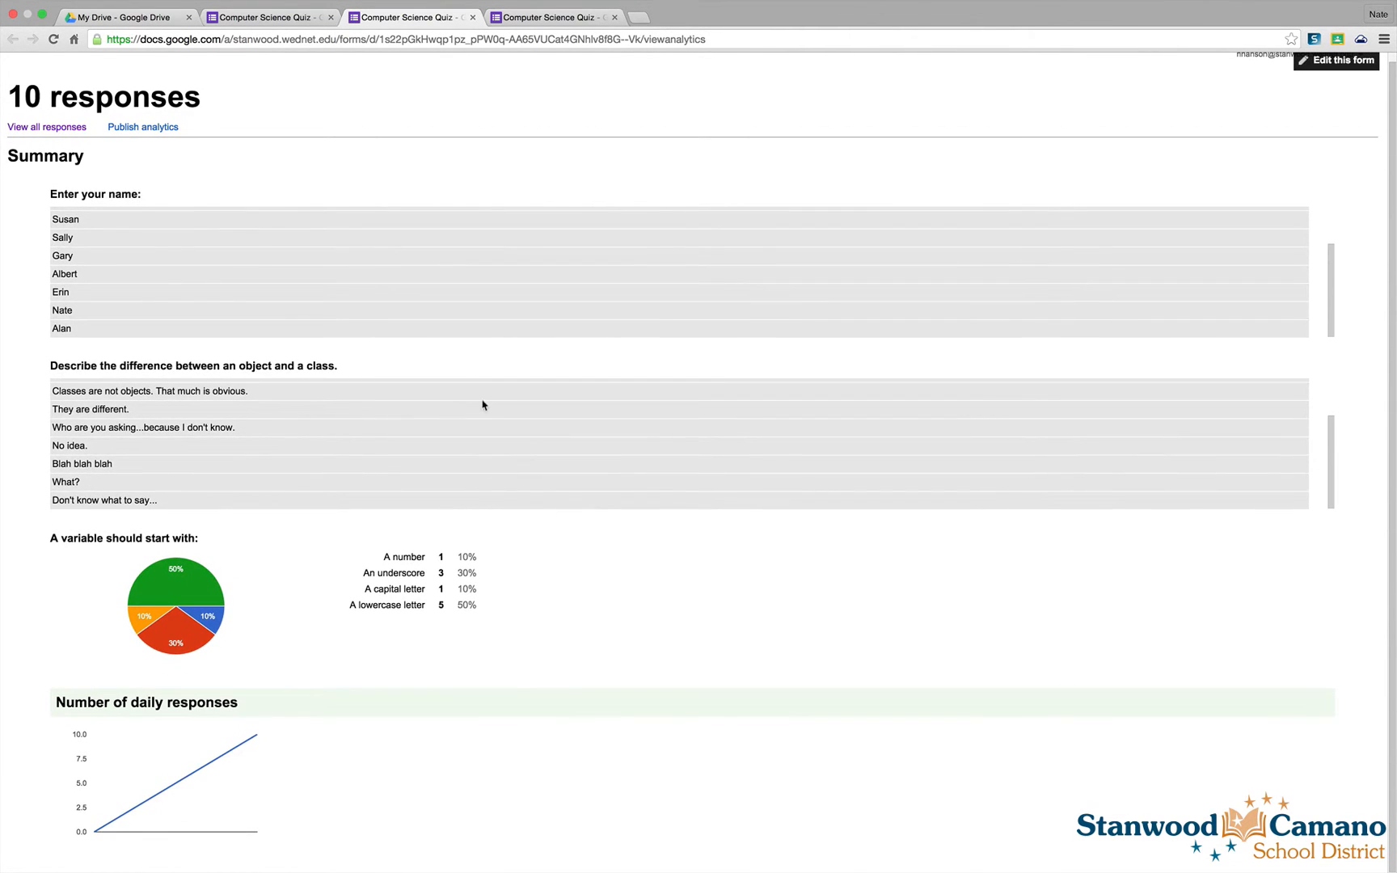
pyautogui.scroll(3, 490, 274)
pyautogui.scroll(-3, 490, 274)
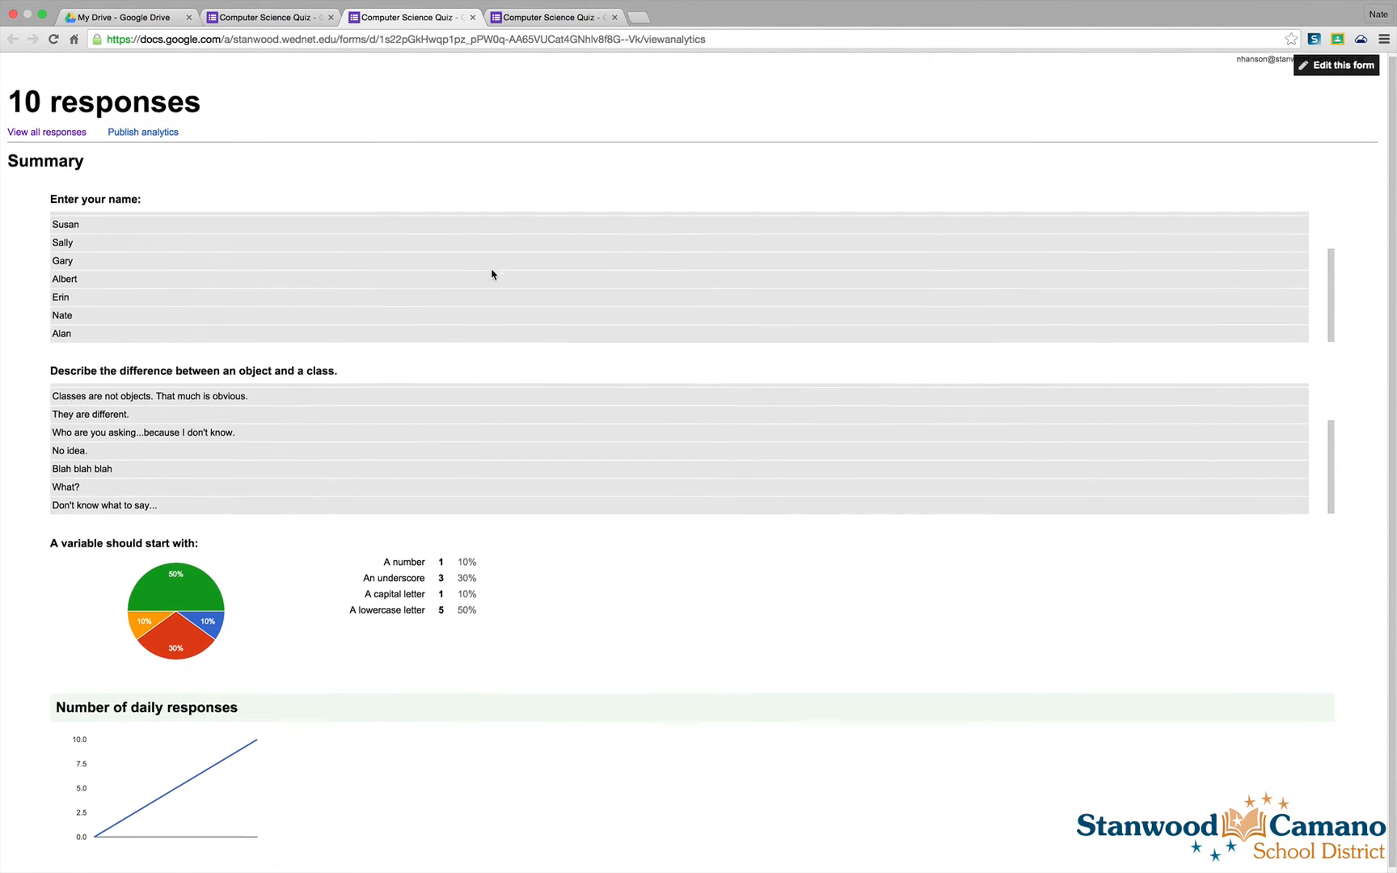
pyautogui.scroll(2, 482, 469)
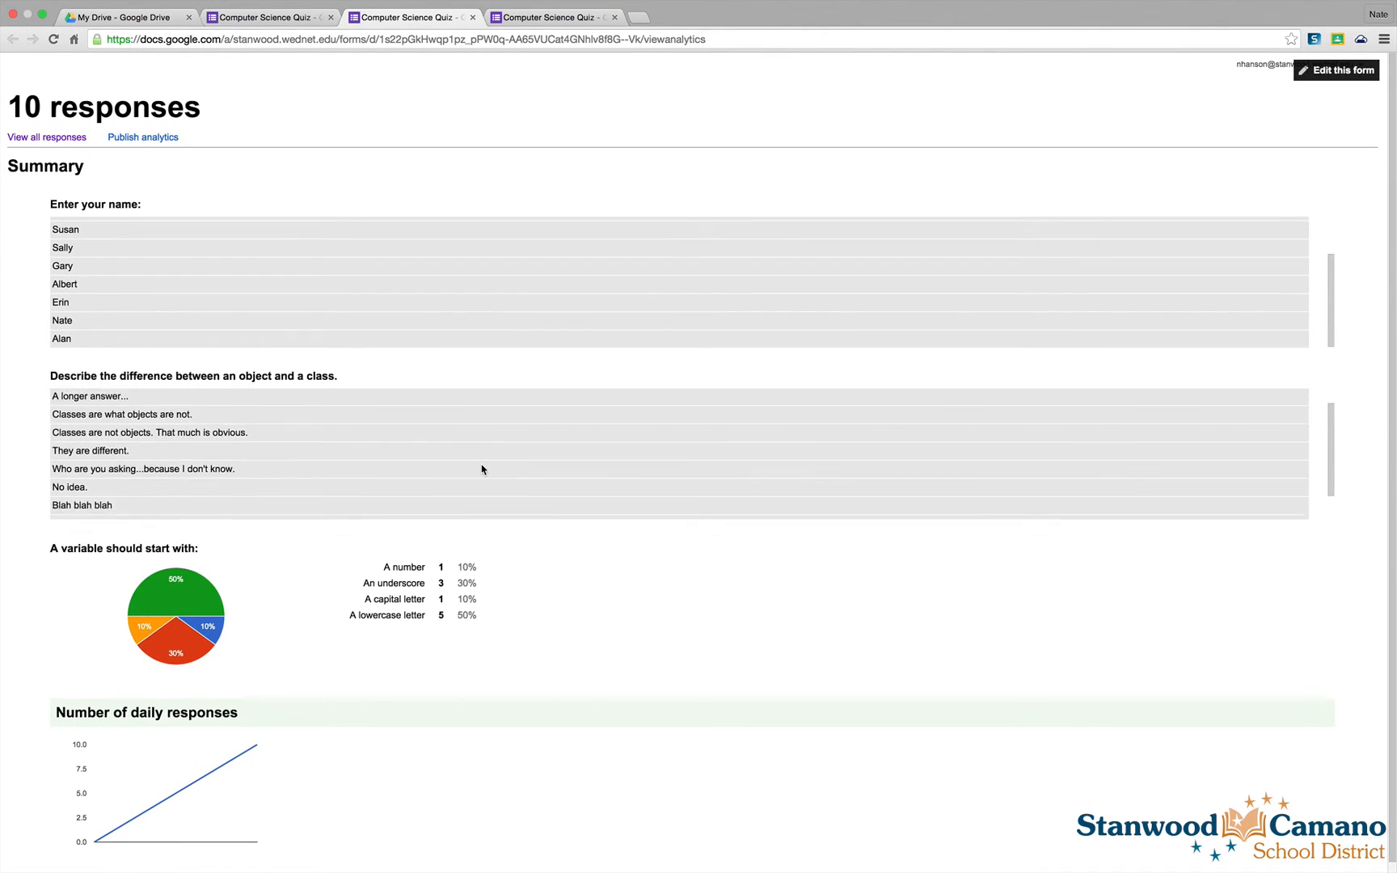
pyautogui.scroll(-3, 483, 469)
# - Examine the answer breakdown and pie chart for the variable question, and close the response summary
pyautogui.click(575, 617)
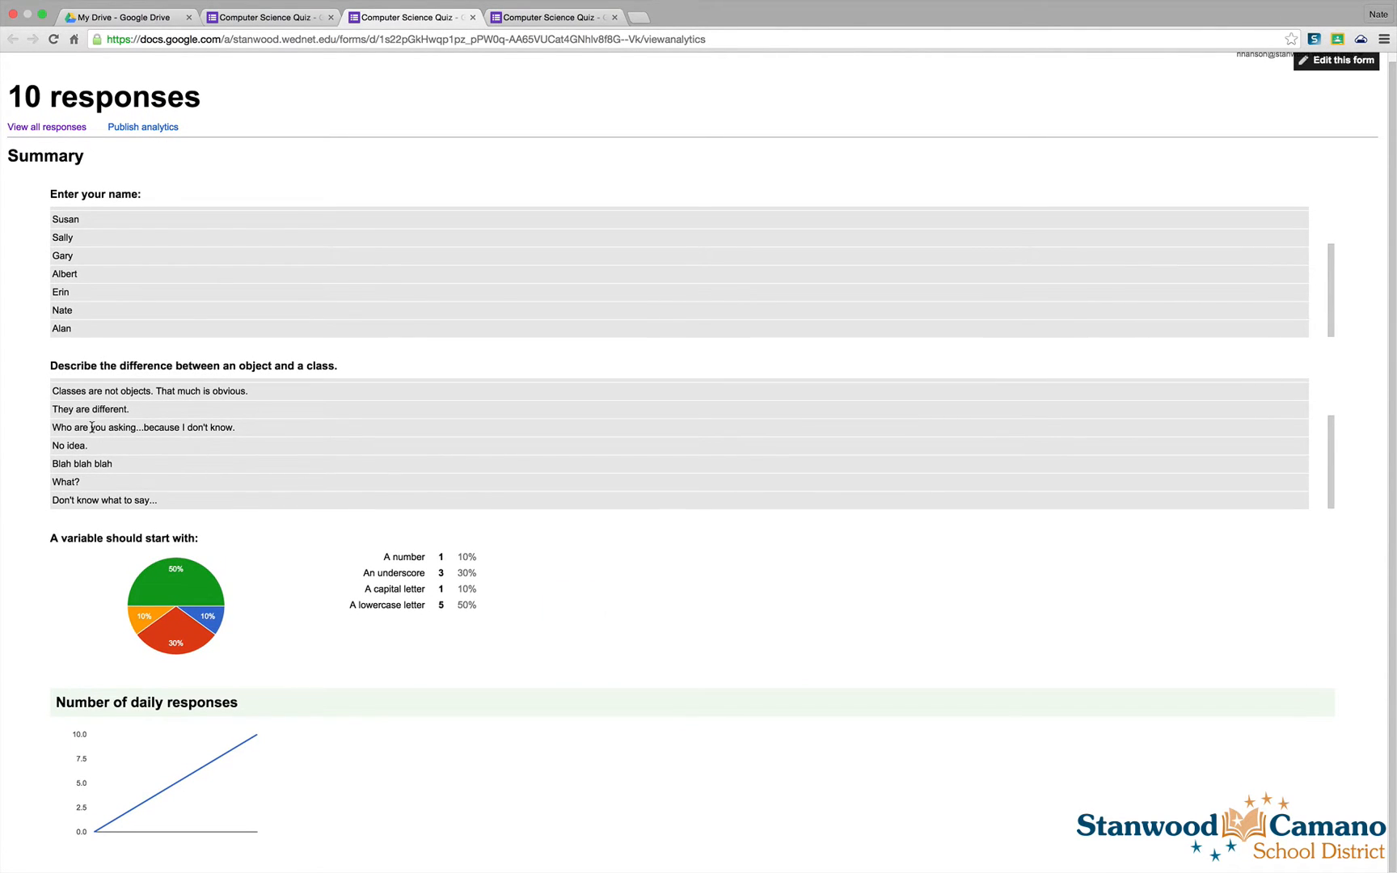
pyautogui.click(556, 561)
pyautogui.moveTo(141, 588)
pyautogui.scroll(-1, 26, 415)
pyautogui.scroll(1, 24, 411)
pyautogui.press('super+w')
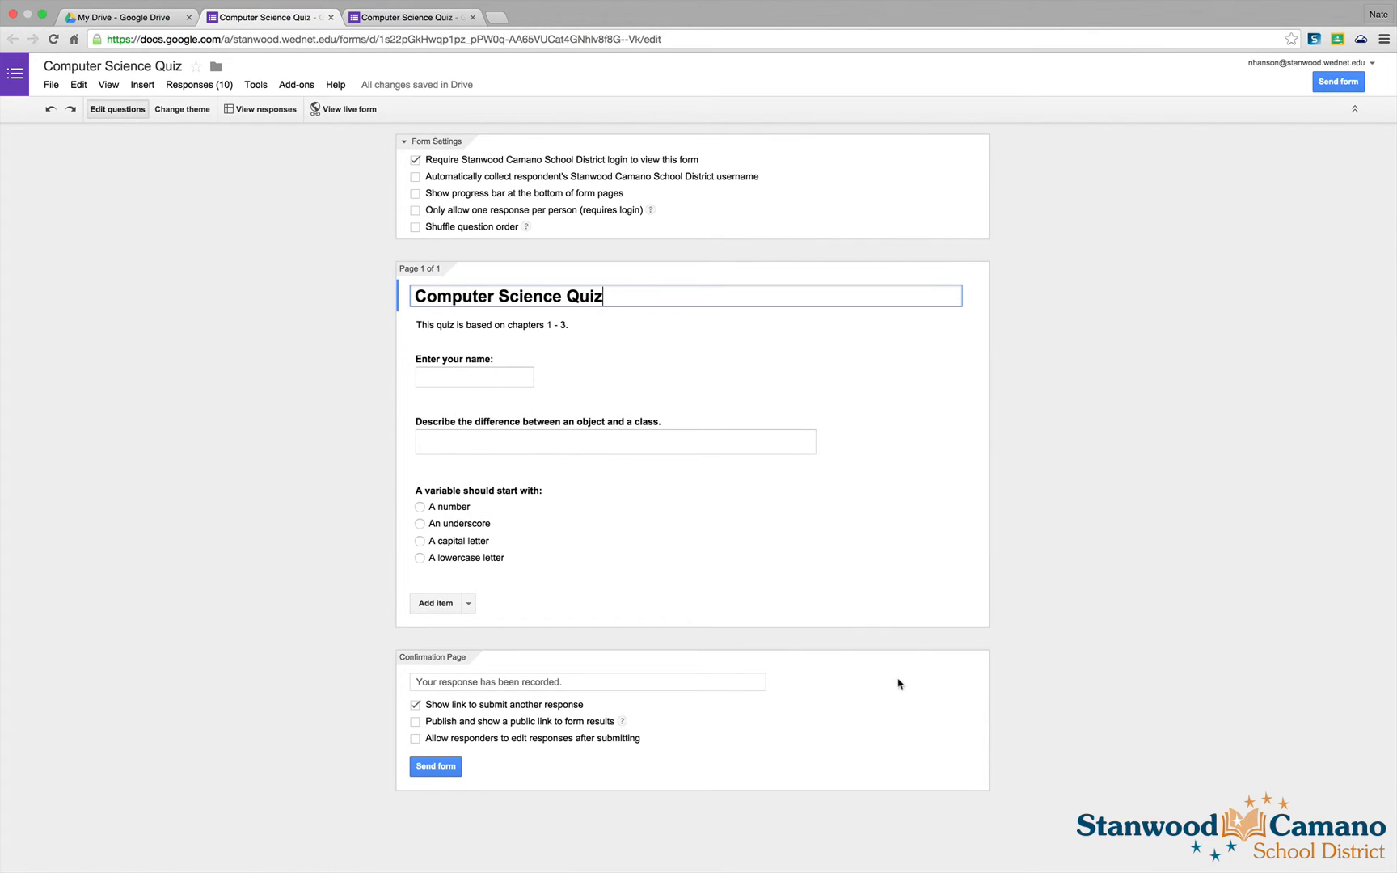
# - Open the quiz's sending options, select its share link, and display the link as a short URL
pyautogui.click(436, 768)
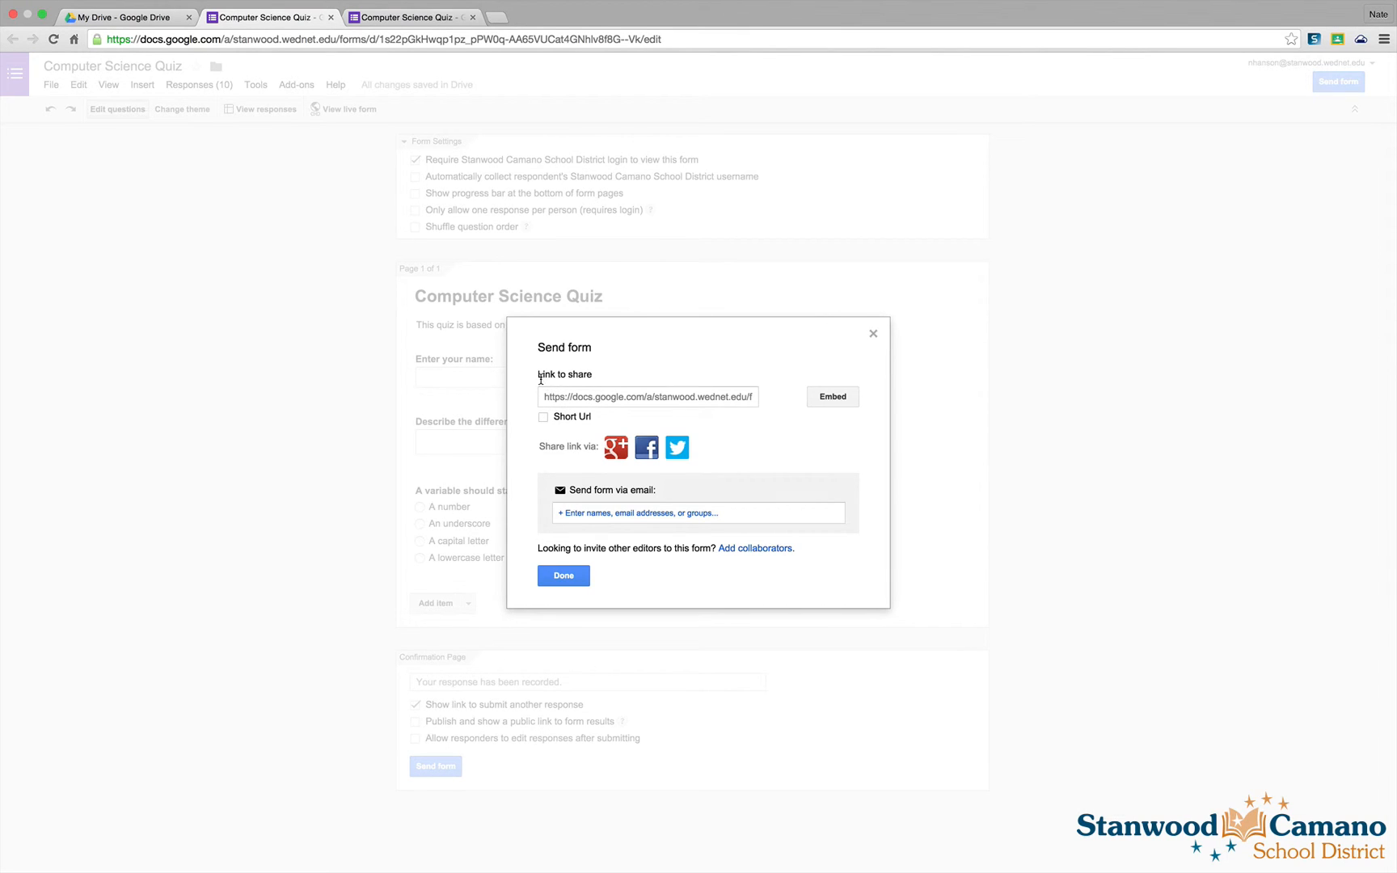
pyautogui.click(602, 395)
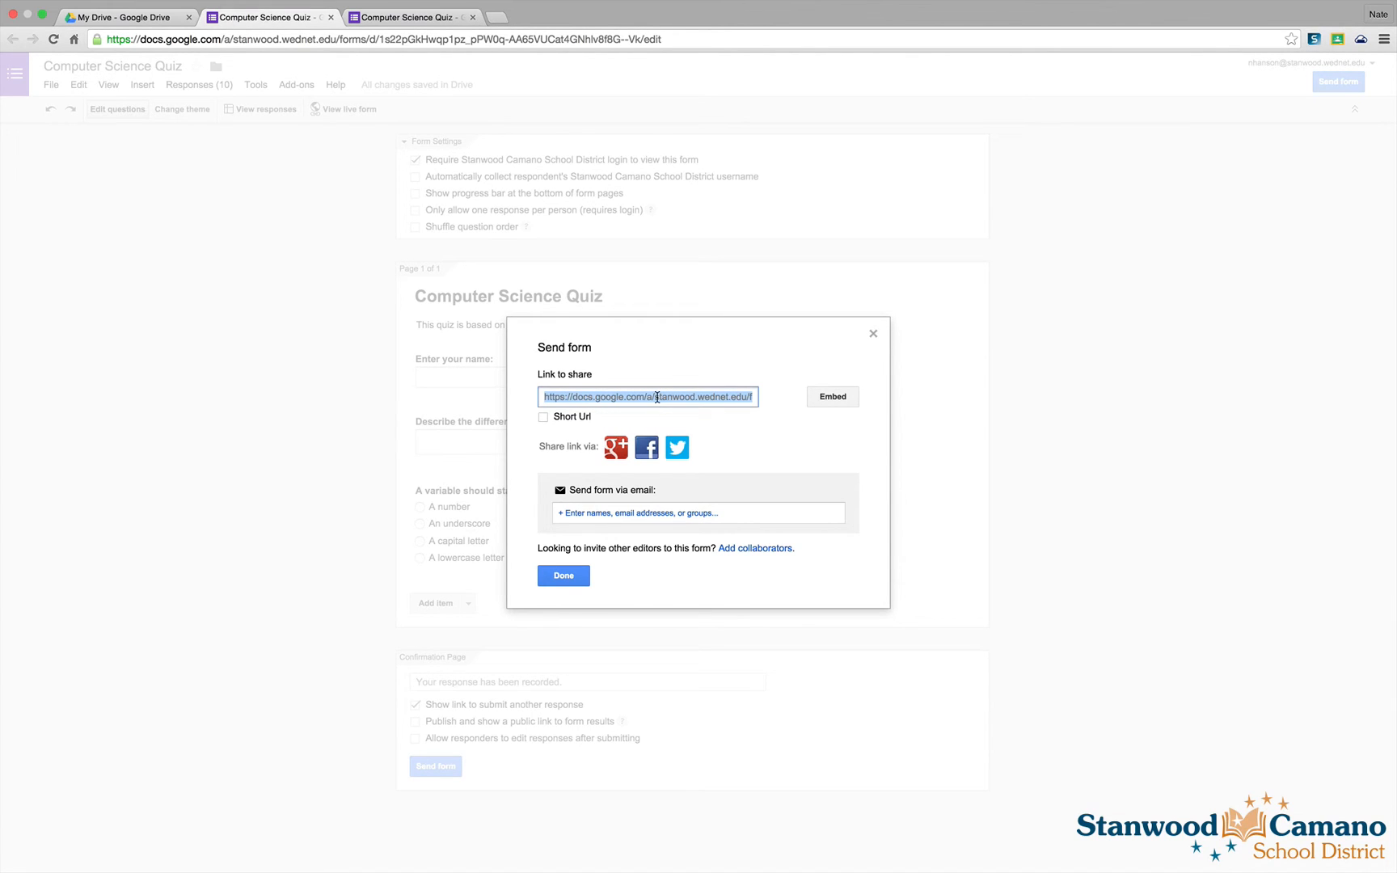
pyautogui.click(544, 418)
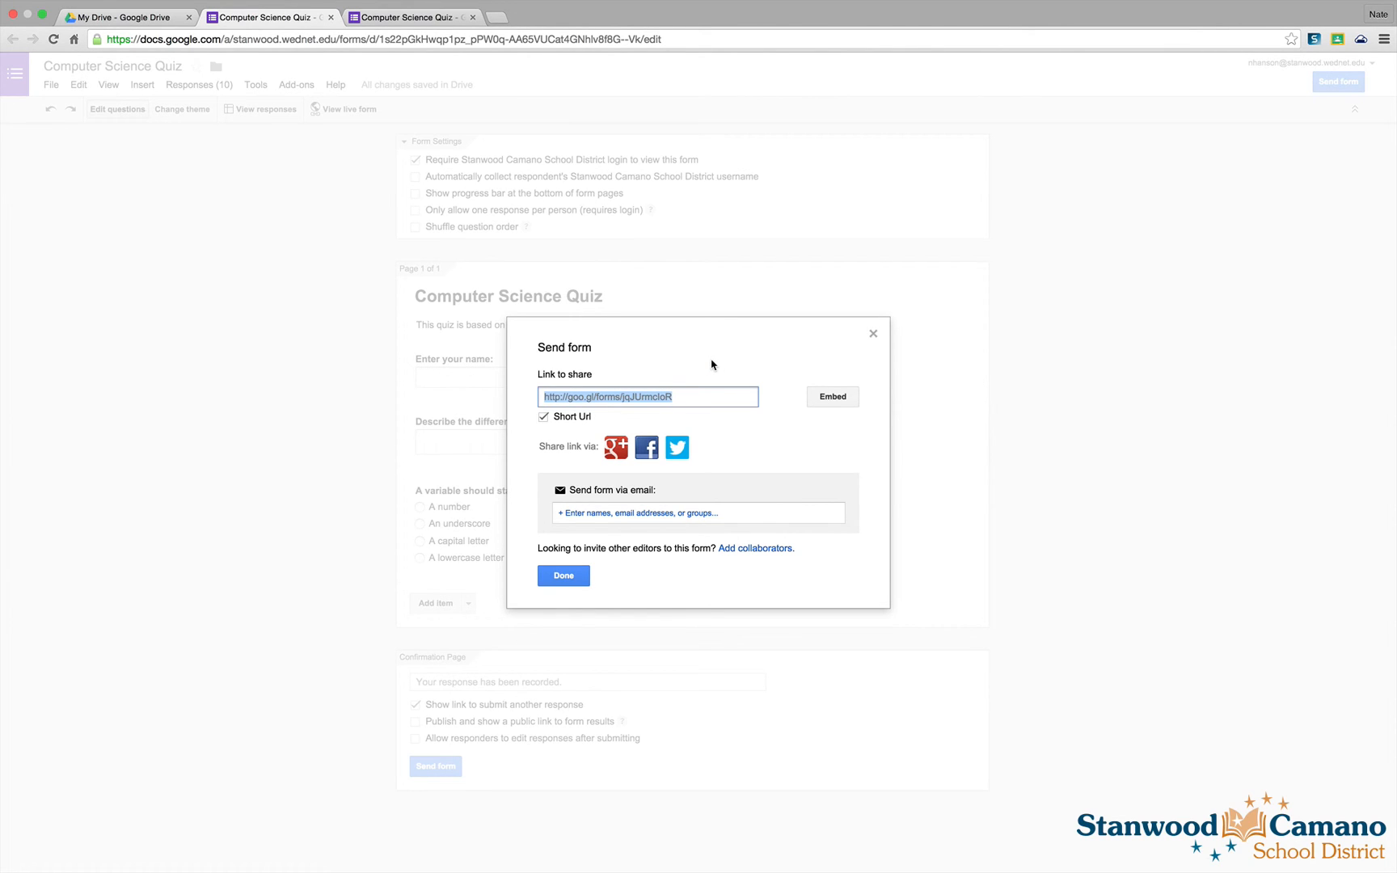
# - Return the share link to its full form, view the options for emailing the quiz, and close the sending options without sending
pyautogui.click(772, 431)
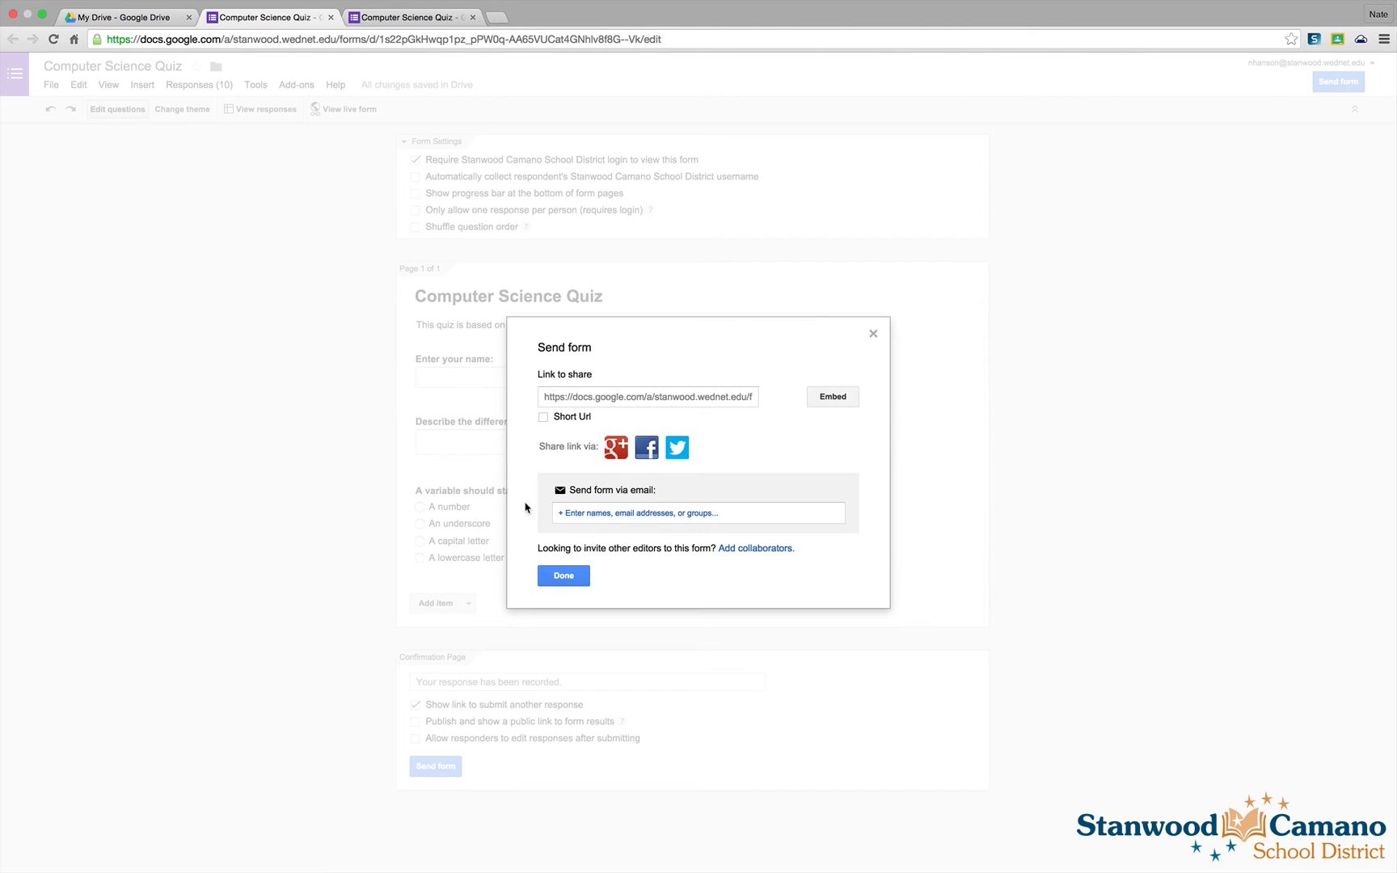
pyautogui.click(601, 513)
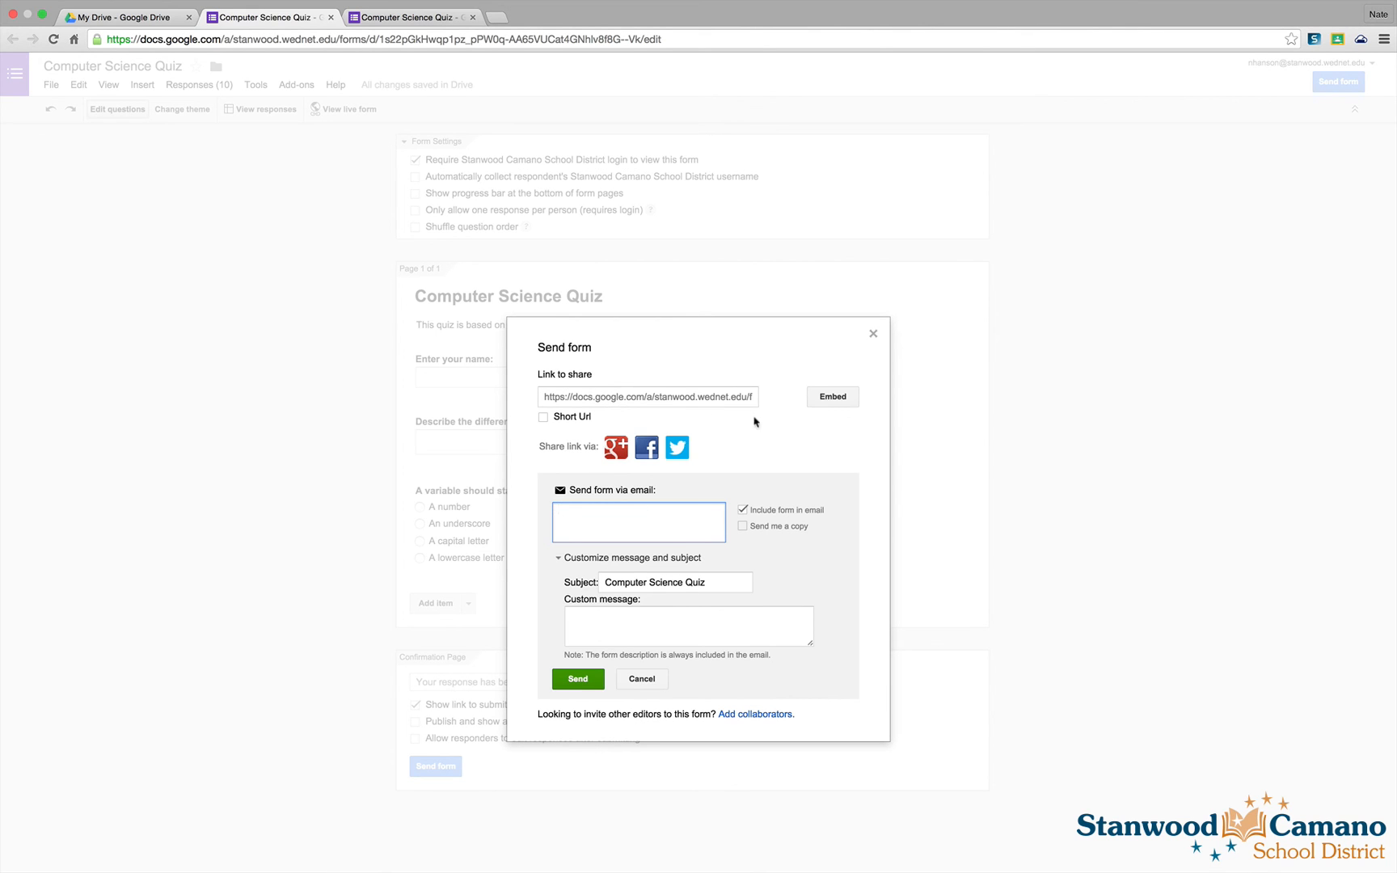
pyautogui.click(873, 334)
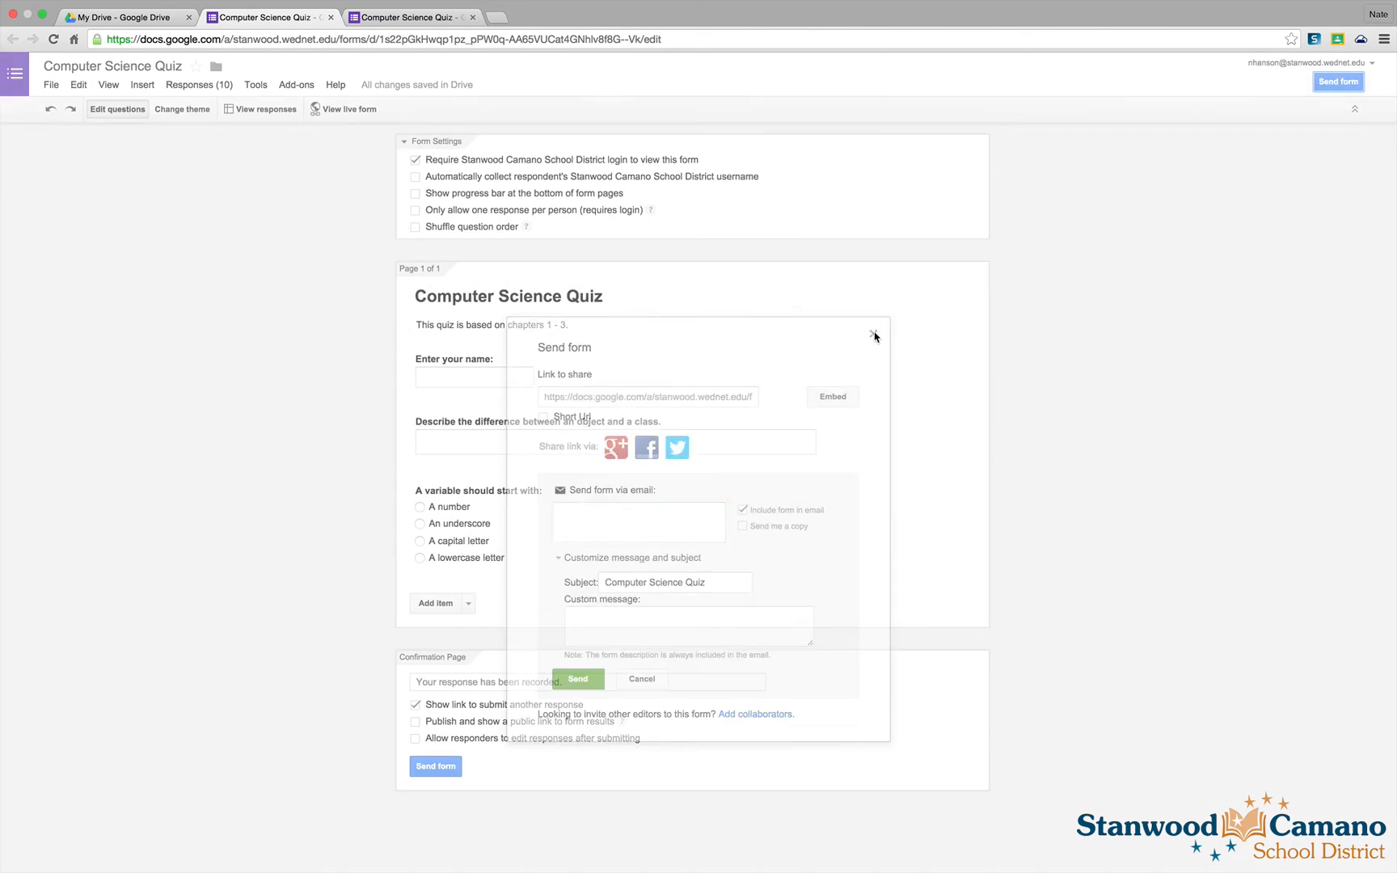